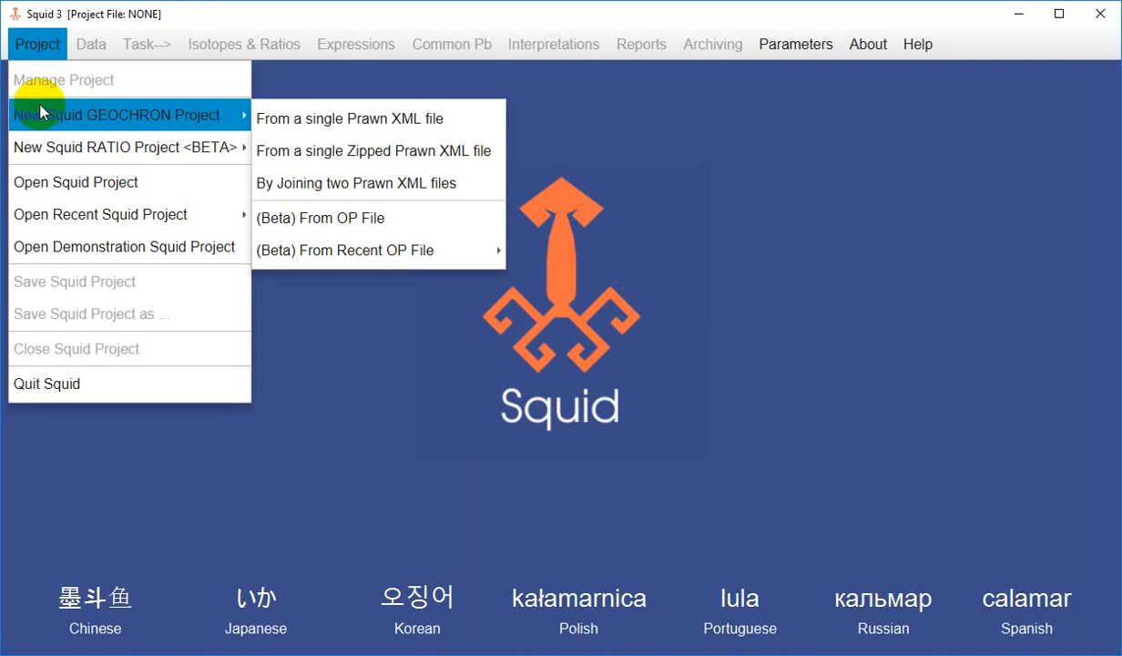
Step: Create a new GEOCHRON project from the single Prawn XML file 190062_GA6433_19111108.33.xml
{"action": "mouse_move", "coordinate": [56, 154]}
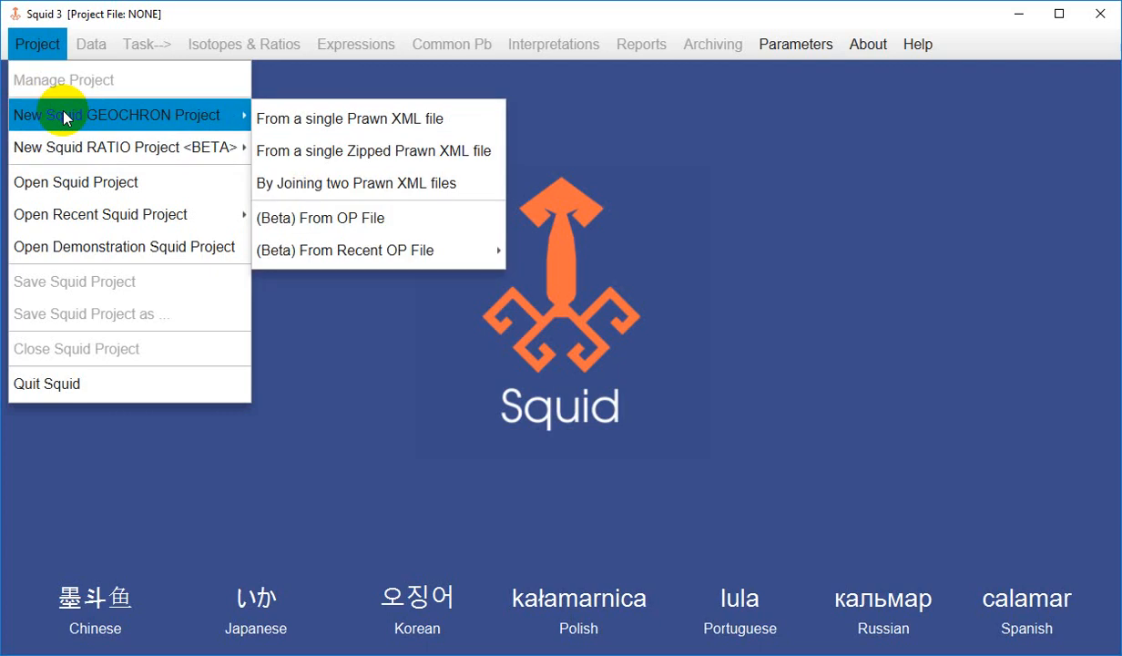
{"action": "left_click", "coordinate": [325, 118]}
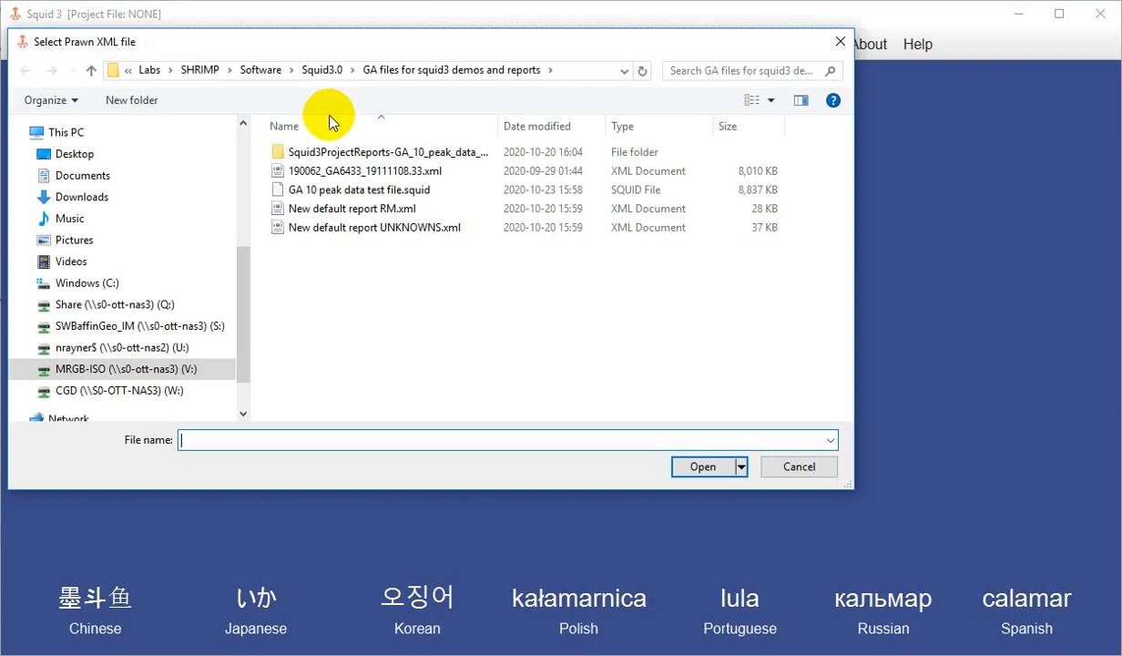
{"action": "left_click", "coordinate": [351, 173]}
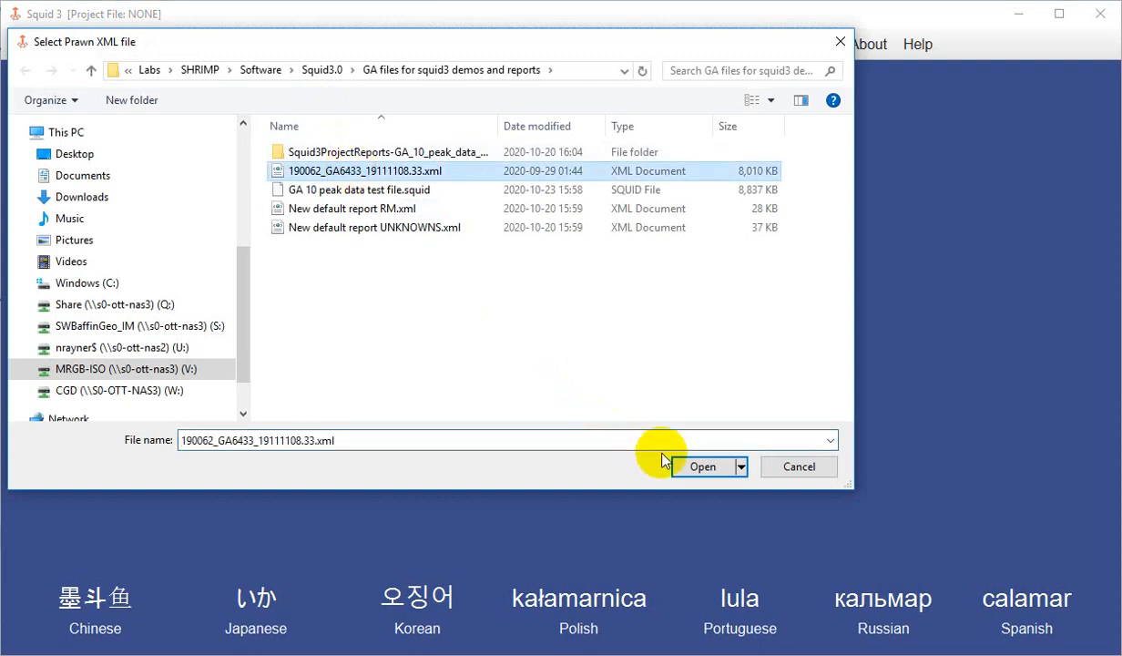
{"action": "left_click", "coordinate": [700, 466]}
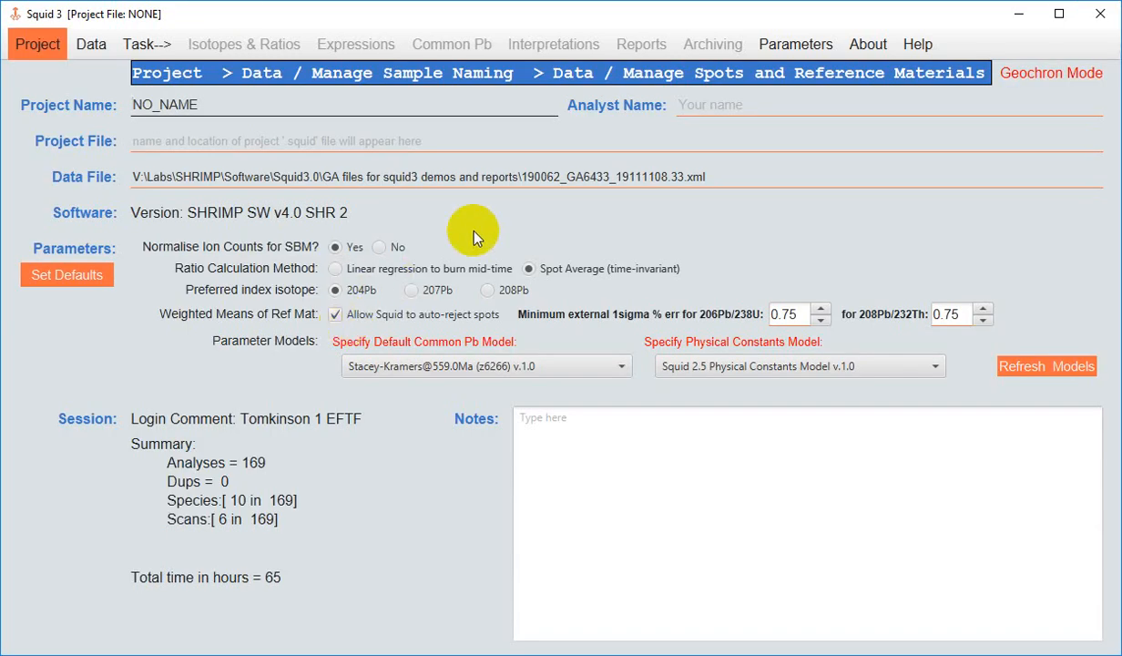
Step: Set the project name to 190062_GA6433_19111108.33, copied from the data file's name
{"action": "left_click", "coordinate": [533, 176]}
{"action": "left_click_drag", "start_coordinate": [521, 177], "coordinate": [685, 178]}
{"action": "key", "text": "ctrl+c"}
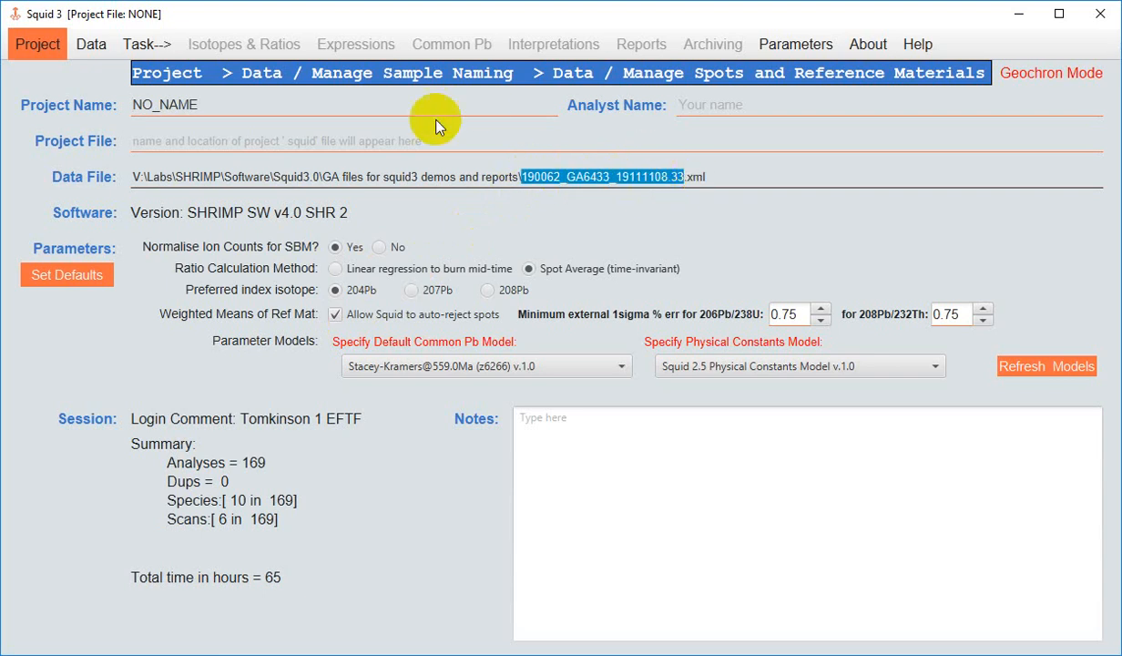
{"action": "left_click_drag", "start_coordinate": [281, 104], "coordinate": [58, 107]}
{"action": "key", "text": "ctrl+v"}
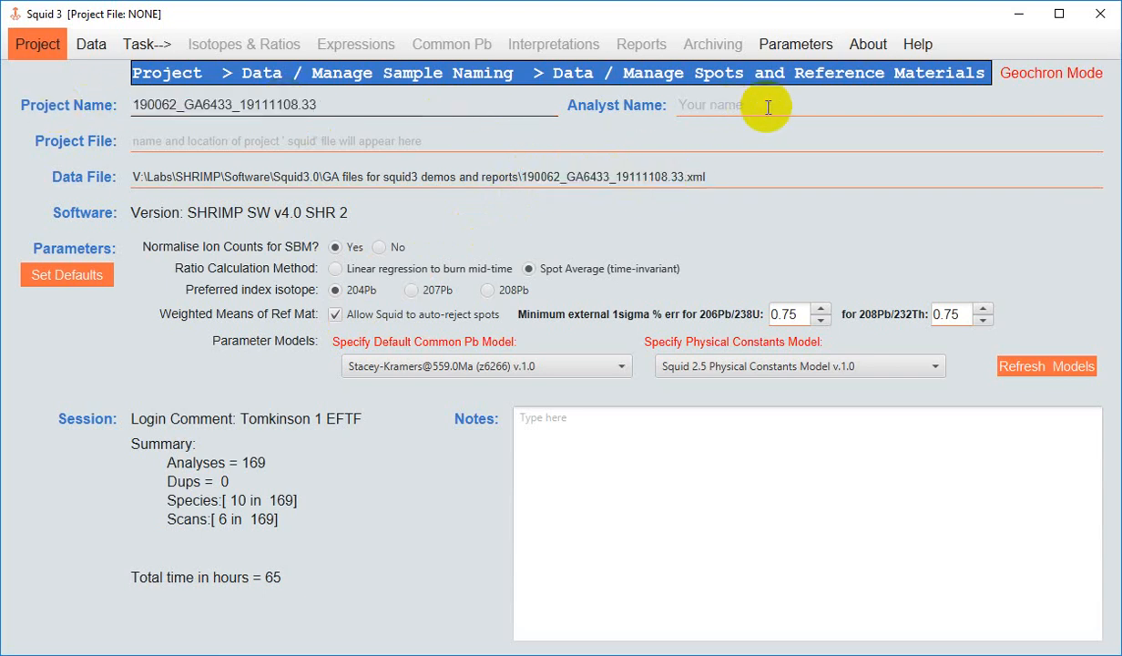
{"action": "left_click", "coordinate": [768, 107]}
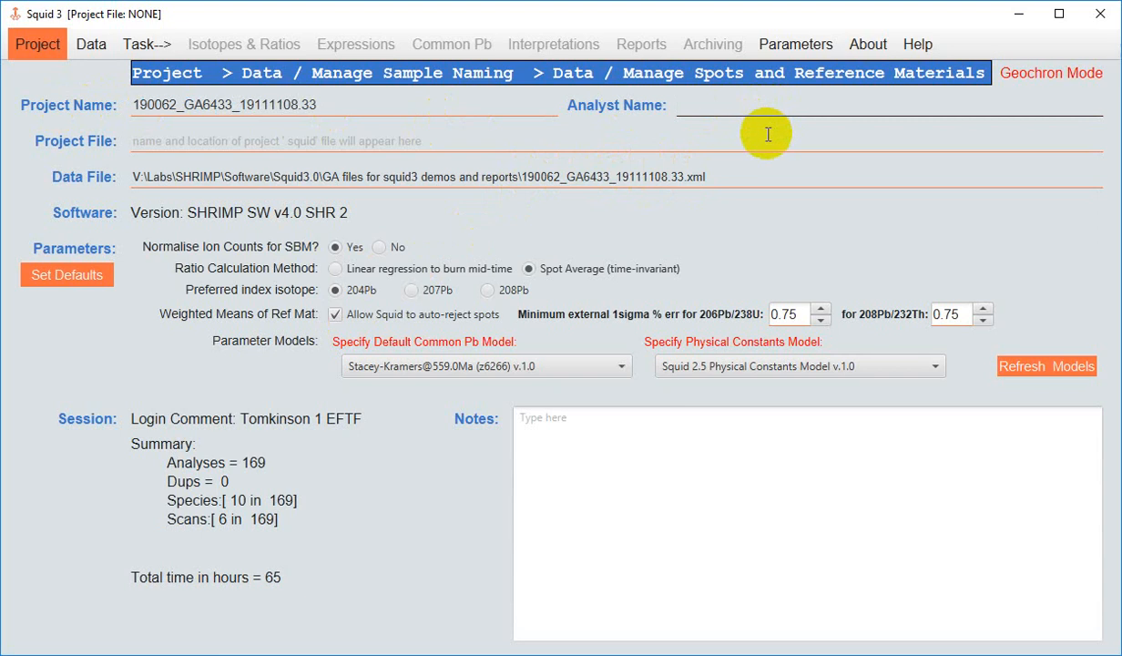
Step: Save the project as 190062_GA6433_19111108.33.squid in the folder GA files for squid3 demos and reports
{"action": "left_click", "coordinate": [43, 38]}
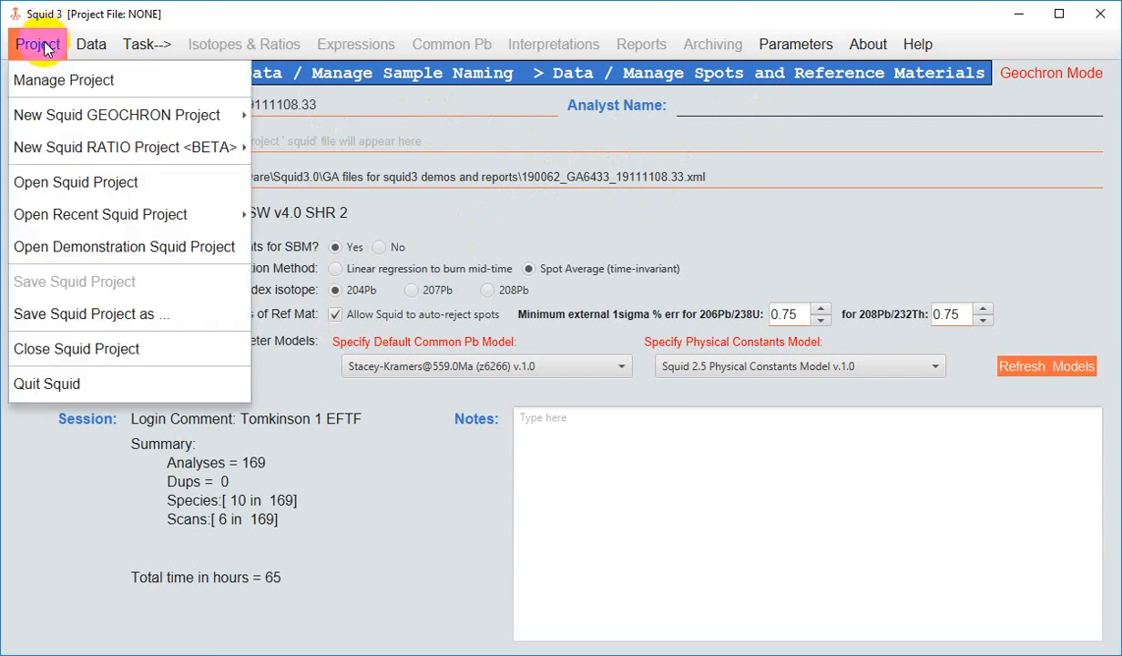
{"action": "left_click", "coordinate": [107, 320]}
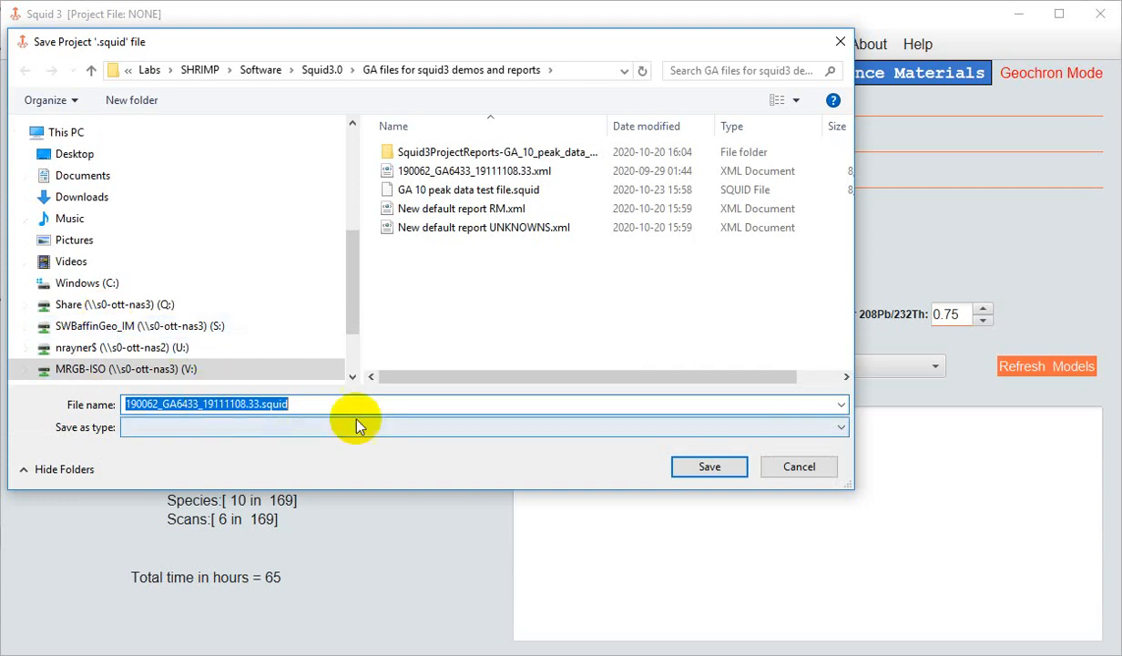
{"action": "left_click", "coordinate": [716, 468]}
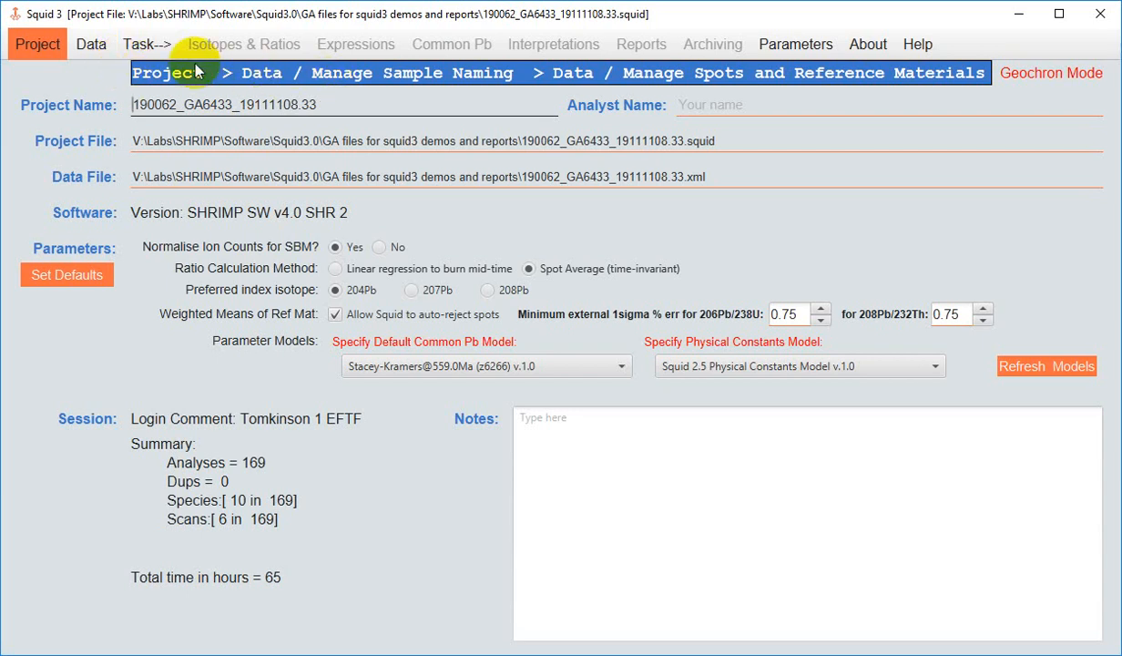
Step: Review how the spots are grouped into sample names by prefix
{"action": "left_click", "coordinate": [92, 43]}
{"action": "left_click", "coordinate": [104, 81]}
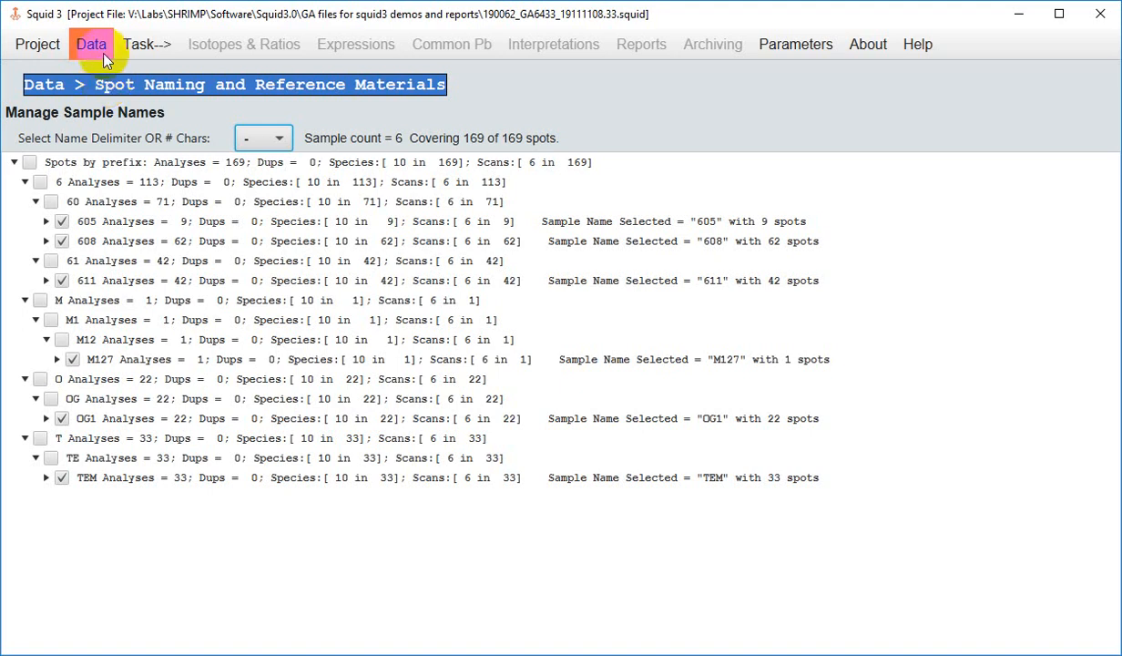
Step: In the spots and reference materials view, rename spot OG1-1.1 as OG1-1.1new and save the name
{"action": "left_click", "coordinate": [92, 44]}
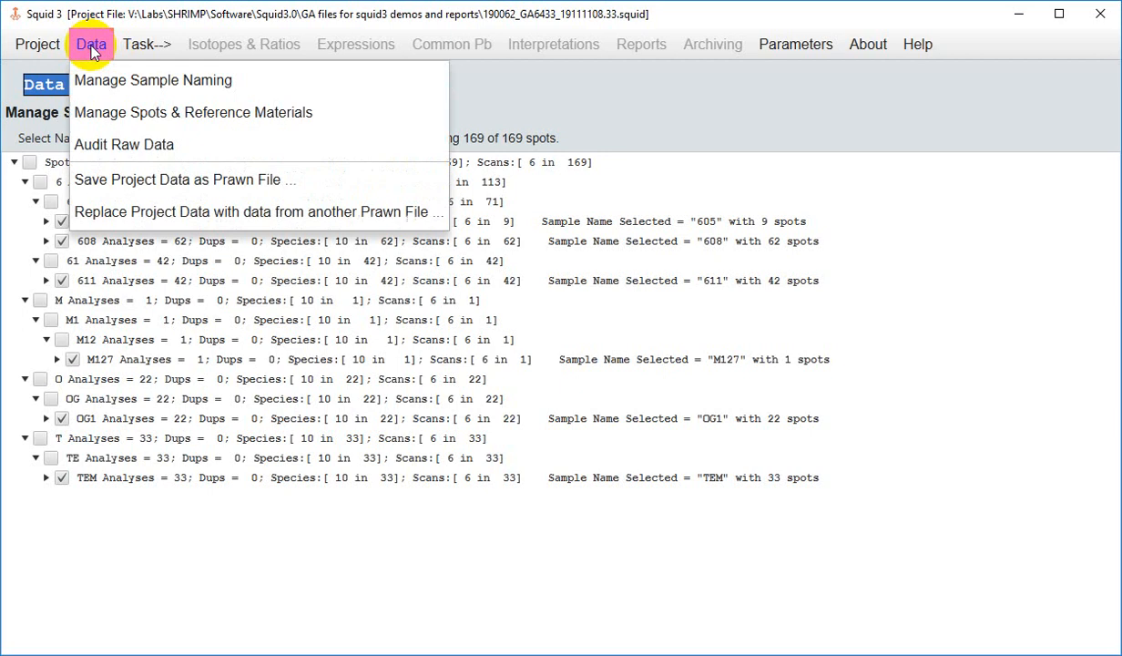
{"action": "left_click", "coordinate": [102, 114]}
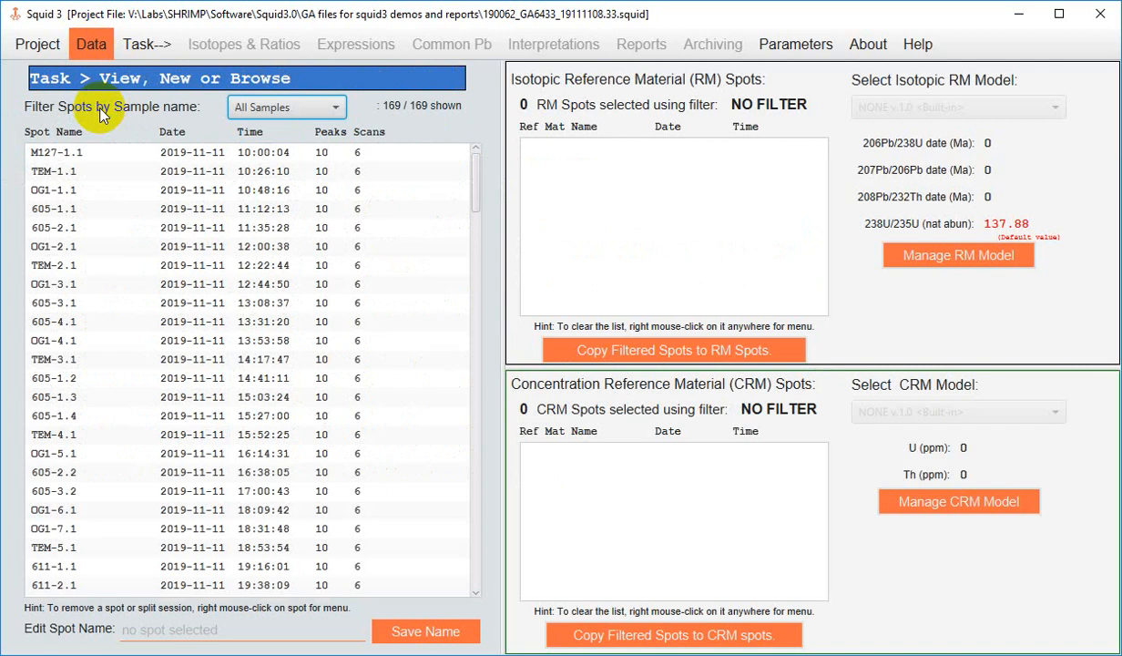
{"action": "left_click", "coordinate": [90, 194]}
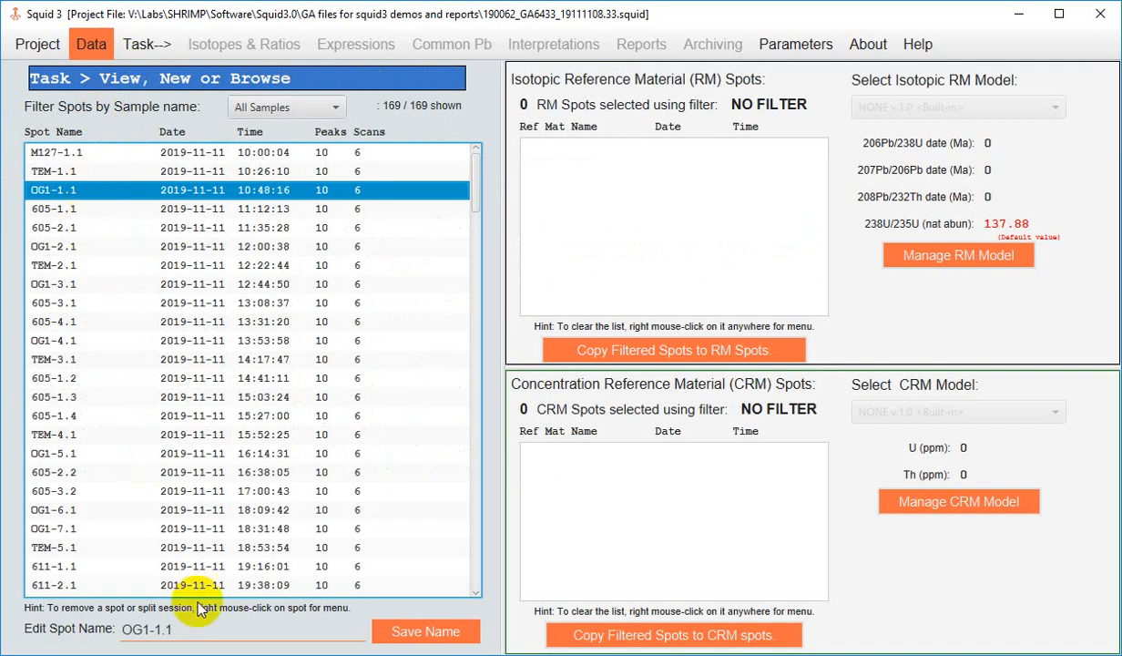
{"action": "left_click", "coordinate": [180, 628]}
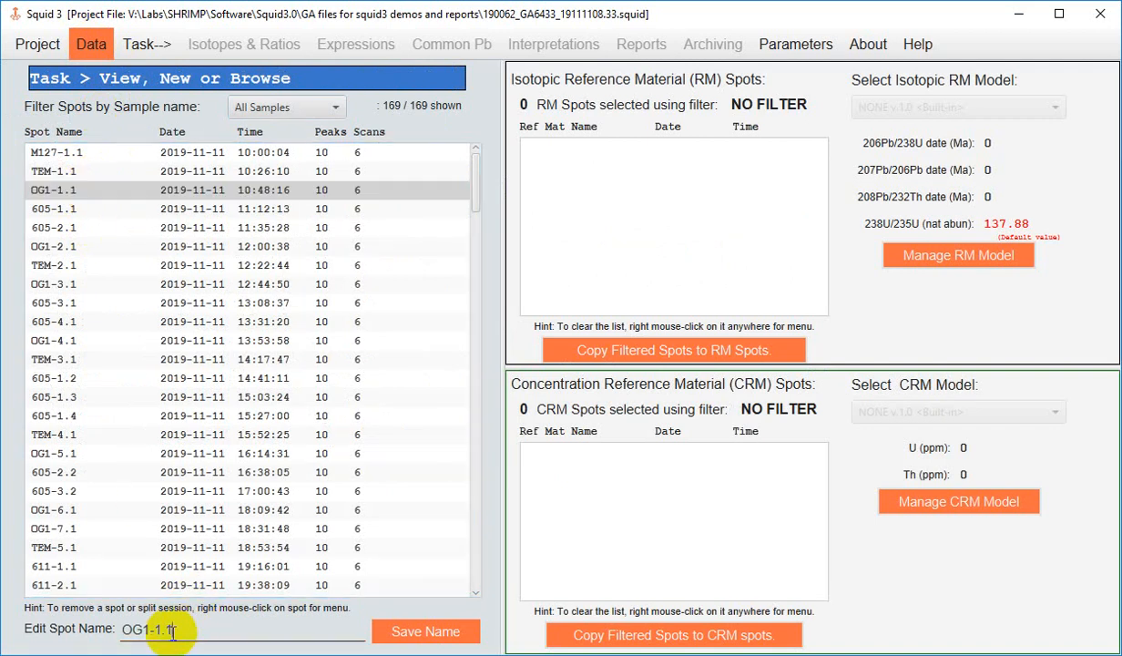
{"action": "type", "text": "new"}
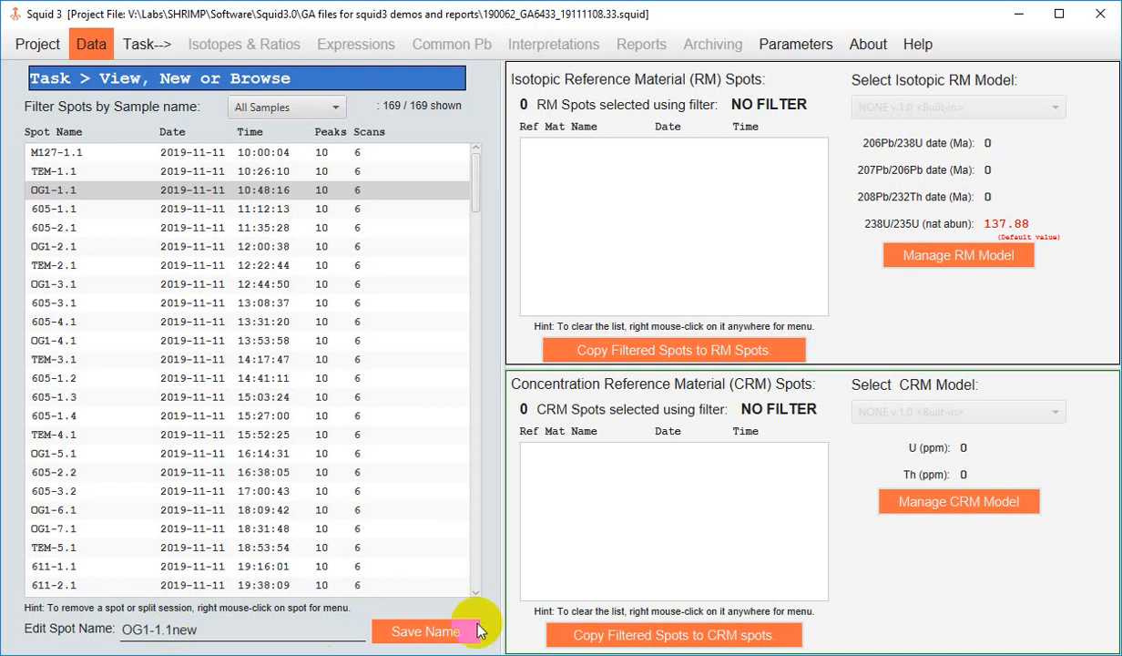
{"action": "left_click", "coordinate": [424, 633]}
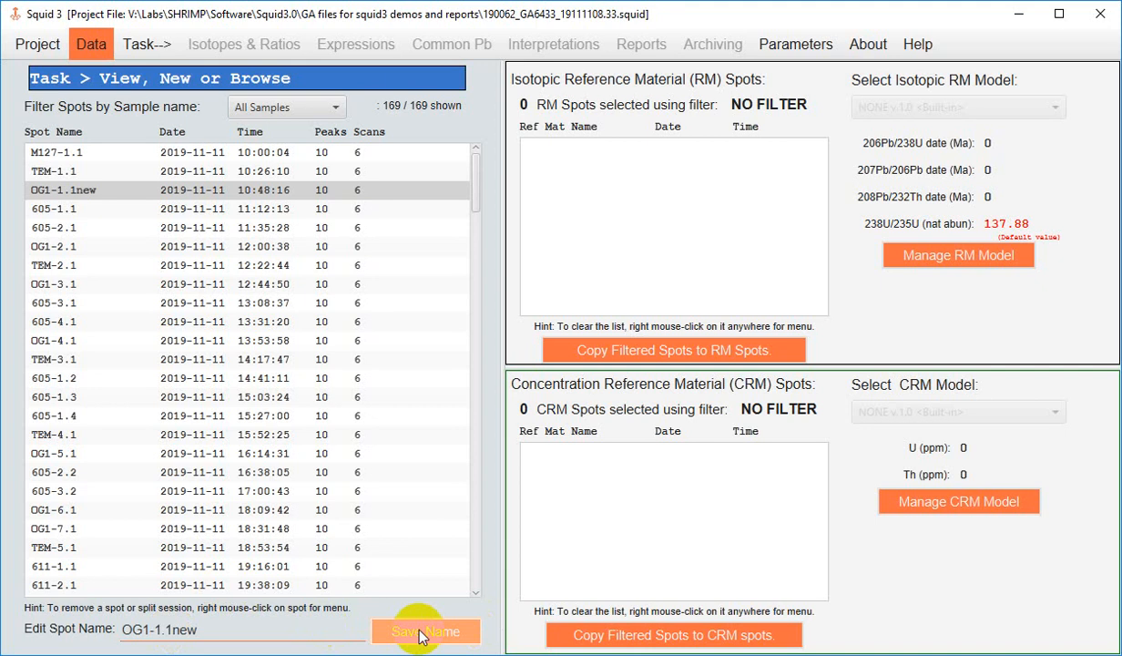
Step: Check the options for removing spot OG1-2.1 or splitting the Prawn file at that run
{"action": "left_click", "coordinate": [105, 246]}
{"action": "right_click", "coordinate": [105, 248]}
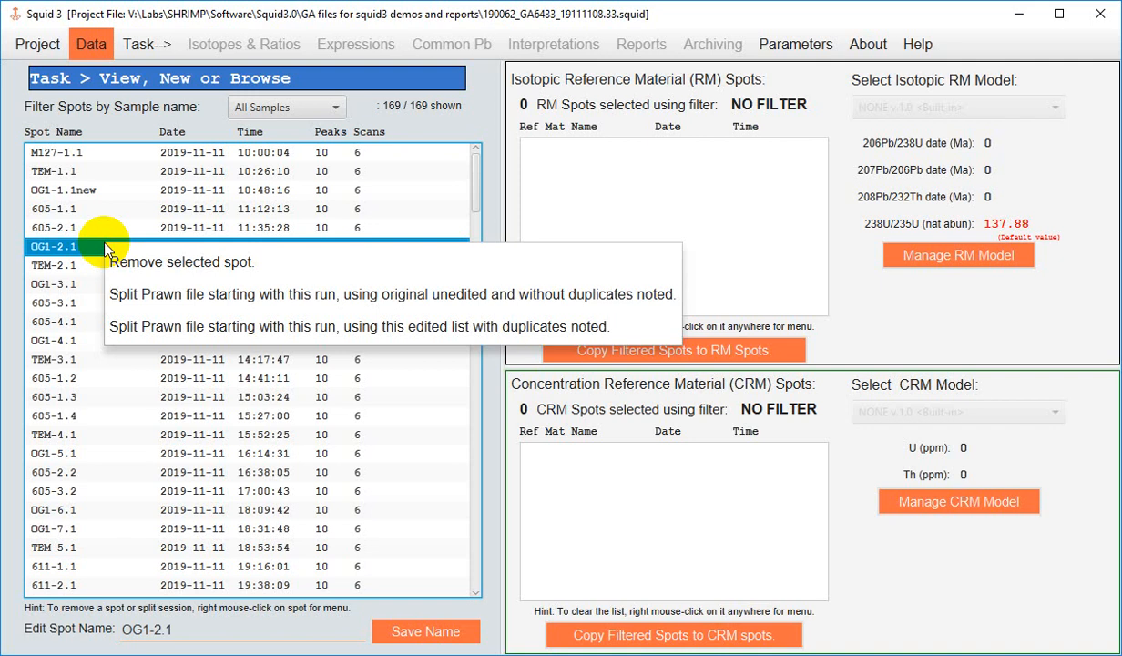
{"action": "left_click", "coordinate": [84, 345]}
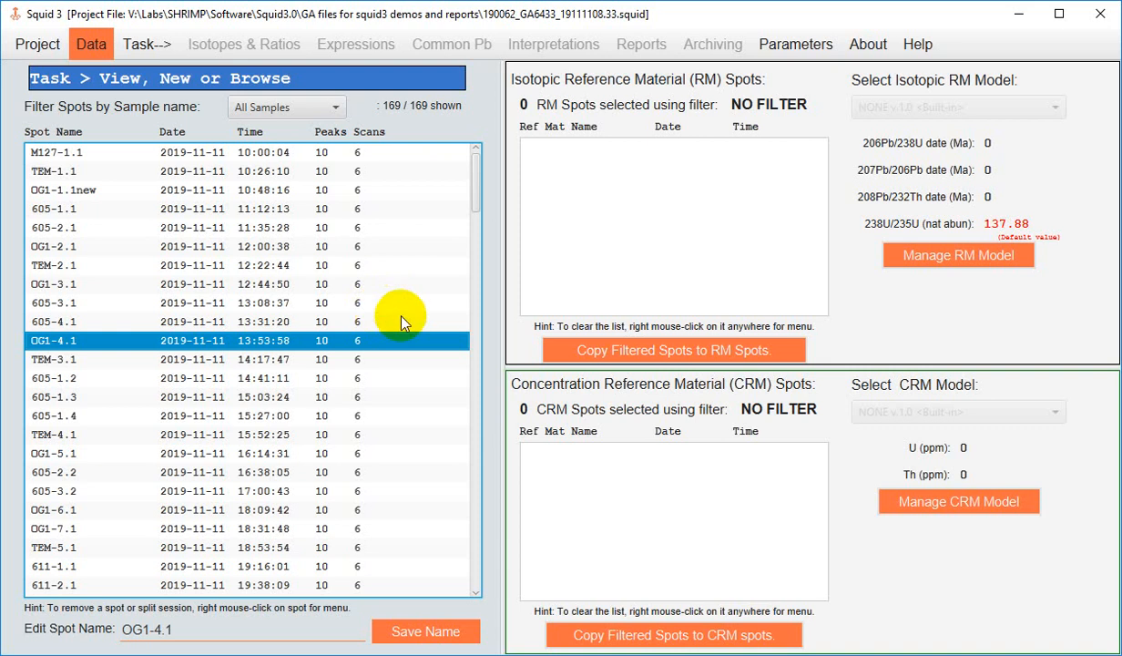
Step: Filter the spots by sample TEM and copy them to the isotopic reference material spots
{"action": "left_click", "coordinate": [320, 109]}
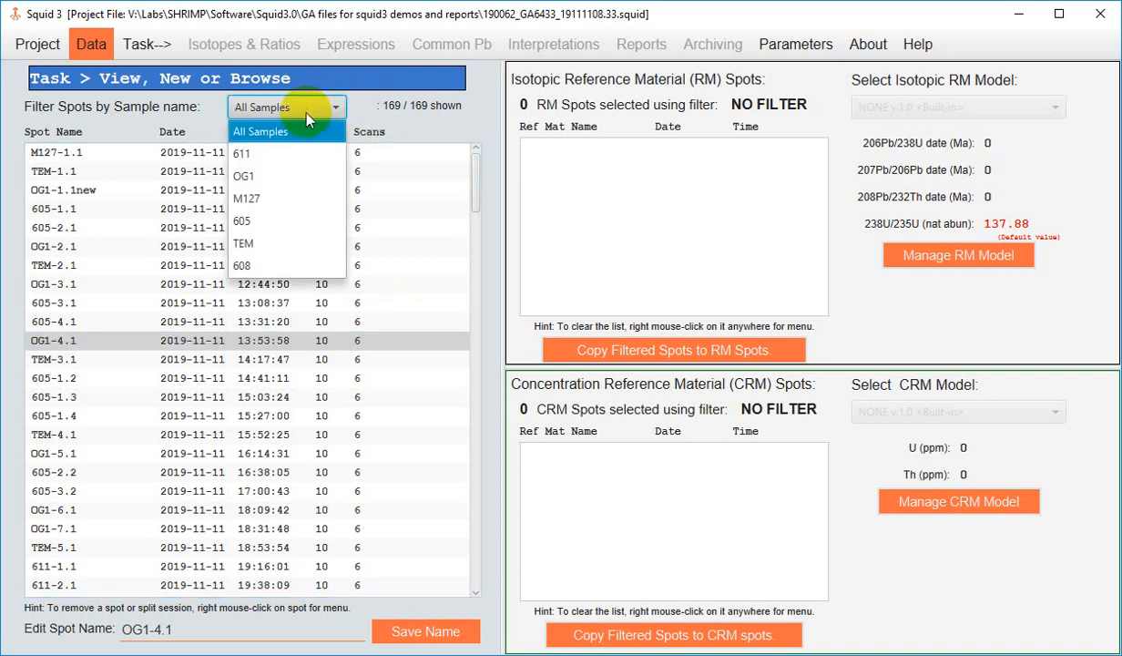
{"action": "left_click", "coordinate": [273, 244]}
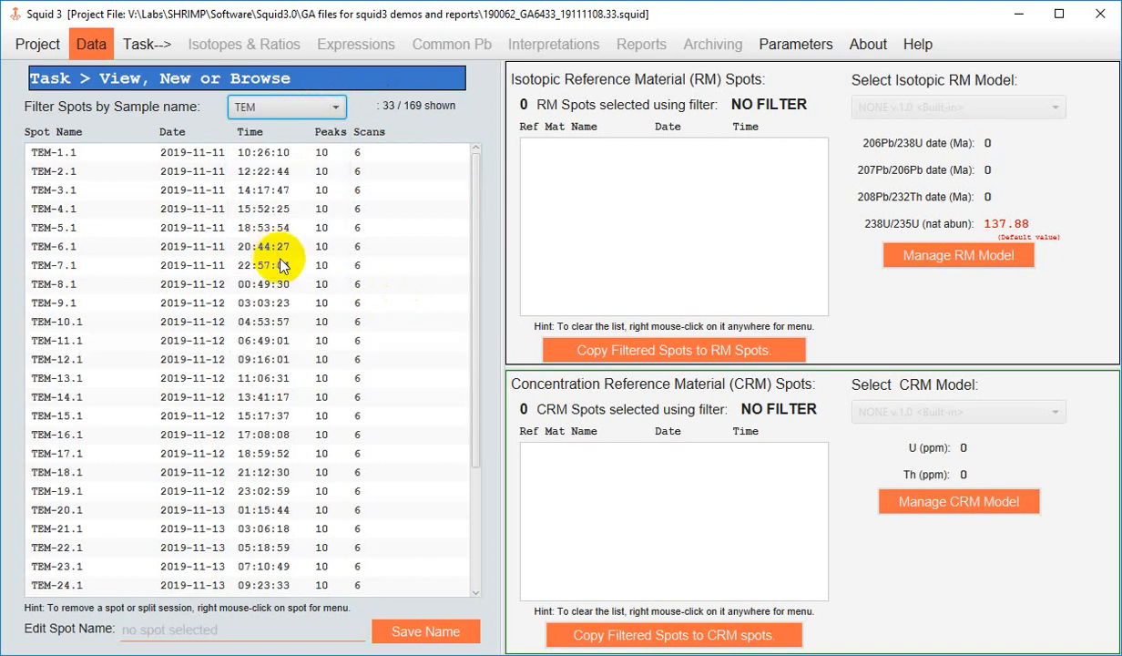
{"action": "left_click", "coordinate": [632, 356]}
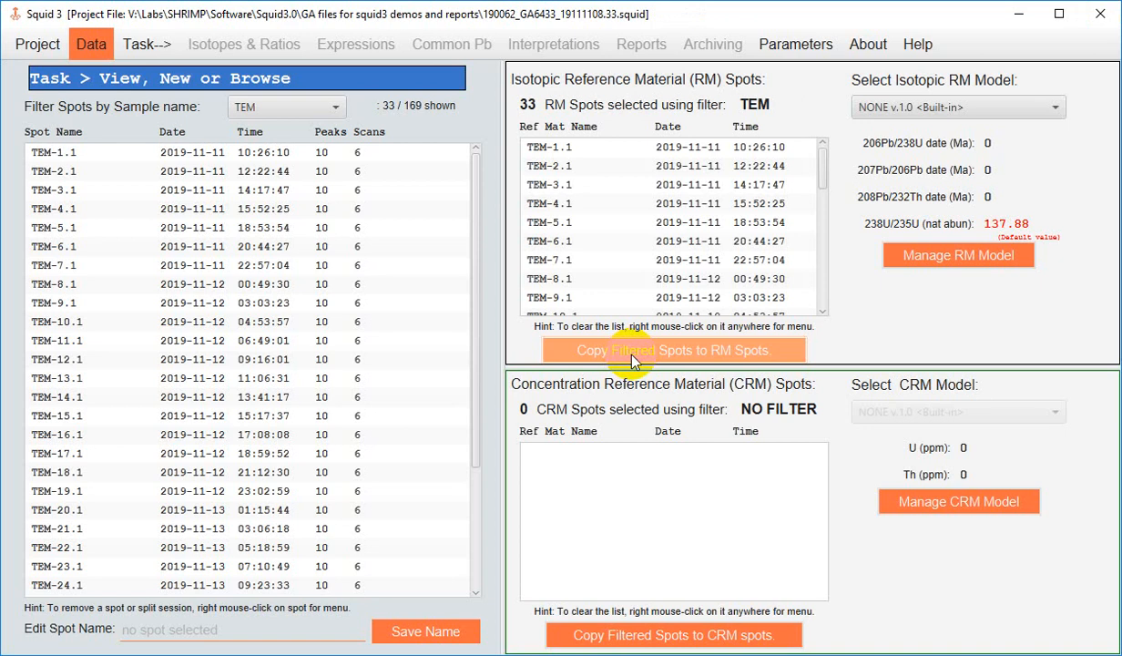
Step: Filter the spots by sample M127 and copy them to the concentration reference material spots
{"action": "left_click", "coordinate": [288, 106]}
{"action": "left_click", "coordinate": [276, 202]}
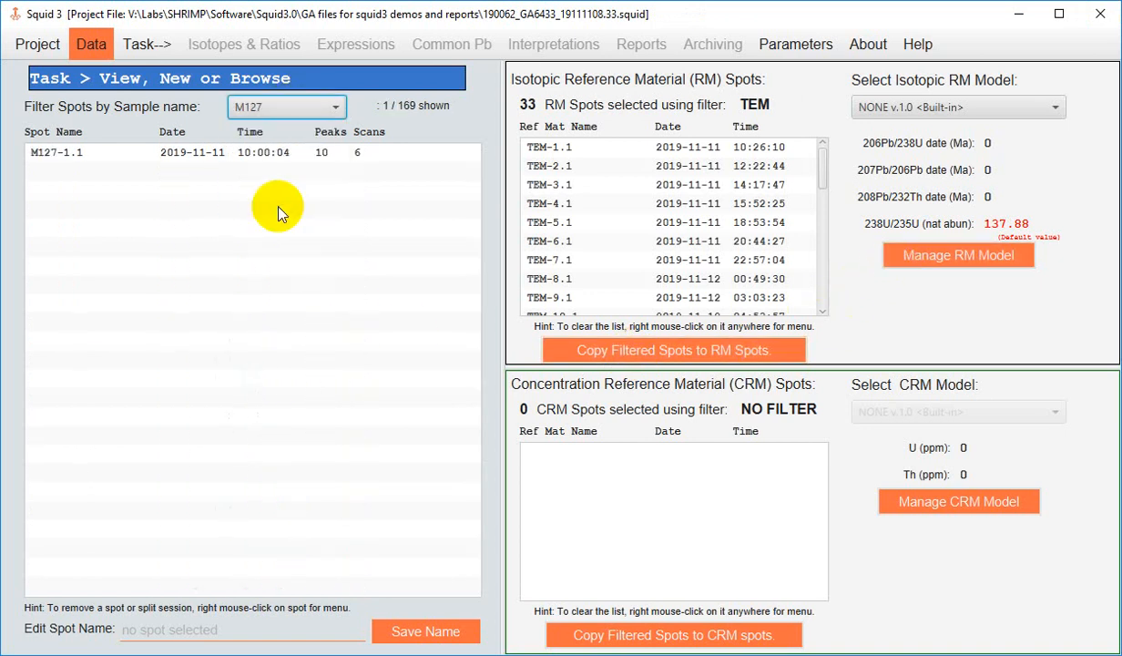
{"action": "left_click", "coordinate": [684, 636]}
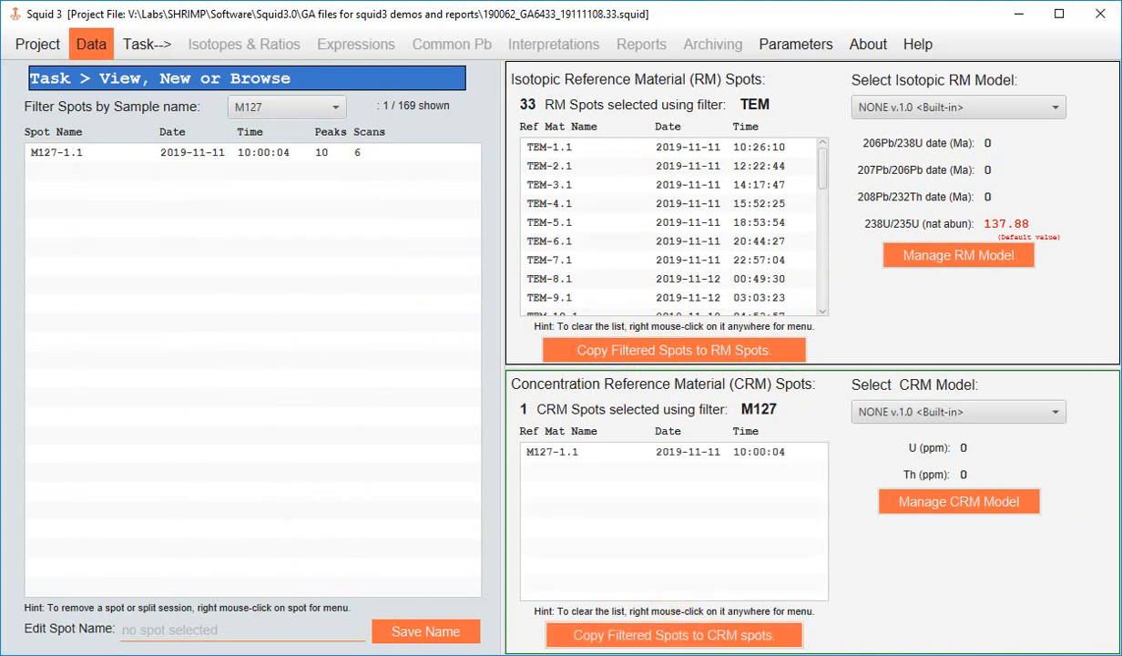
Step: Assign TEMORA2 ID-TIMS (416.78 Ma) v.1.0 as the isotopic RM model and M127 ID-TIMS (524.36 Ma) v.1.0 as the CRM model
{"action": "left_click", "coordinate": [1021, 104]}
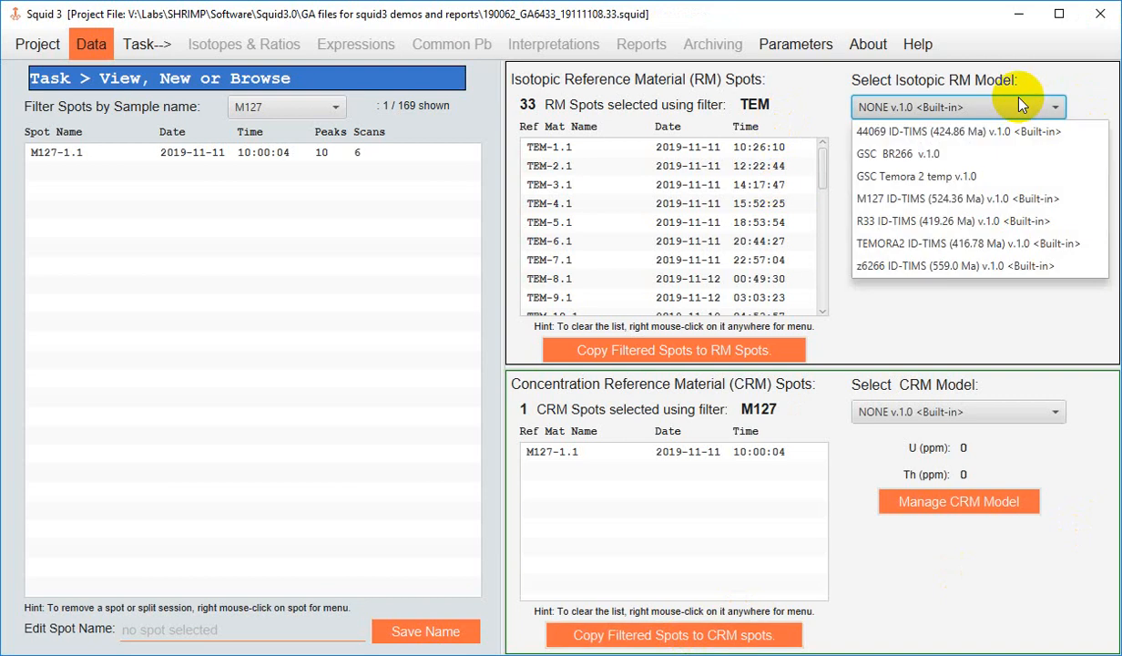
{"action": "left_click", "coordinate": [1020, 244]}
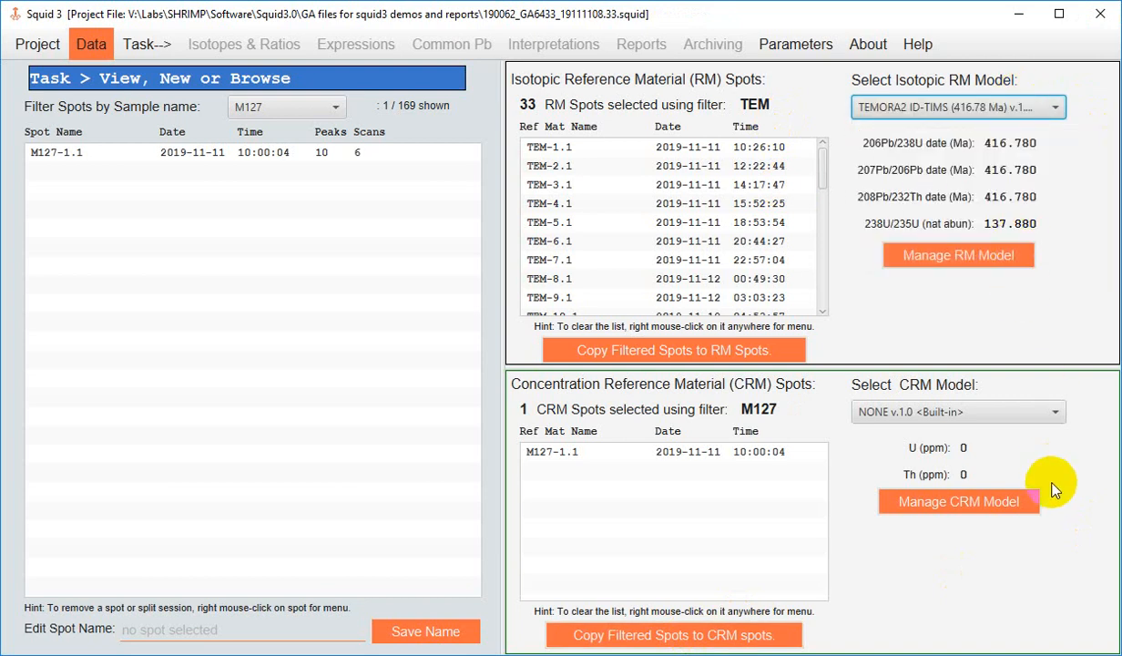
{"action": "left_click", "coordinate": [1048, 415]}
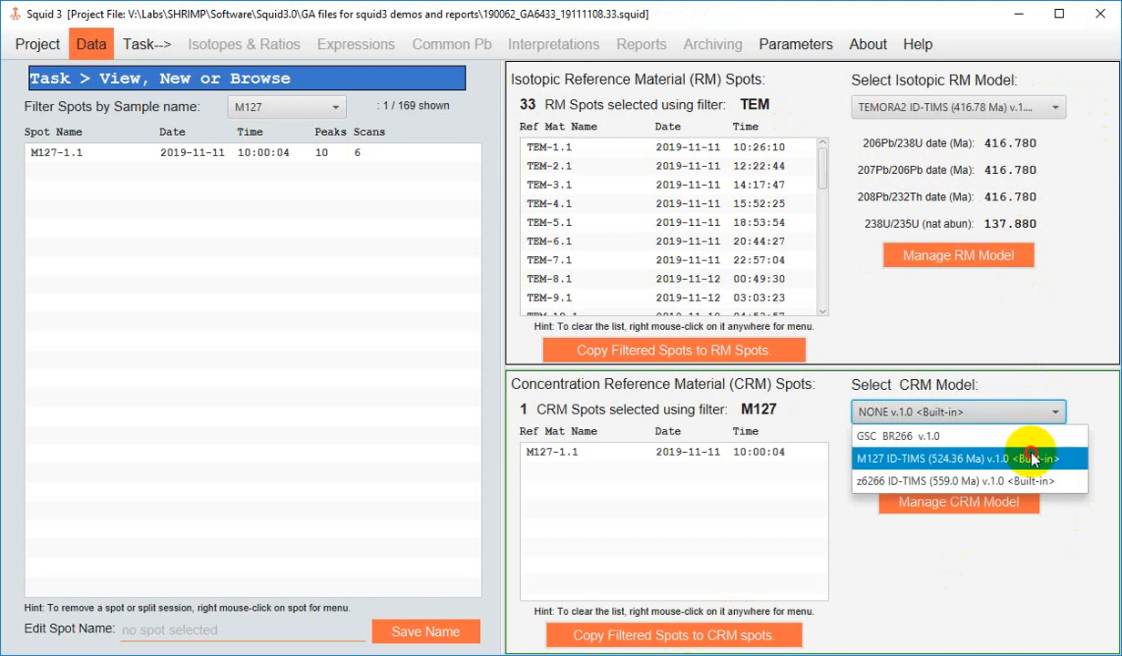
{"action": "left_click", "coordinate": [1002, 456]}
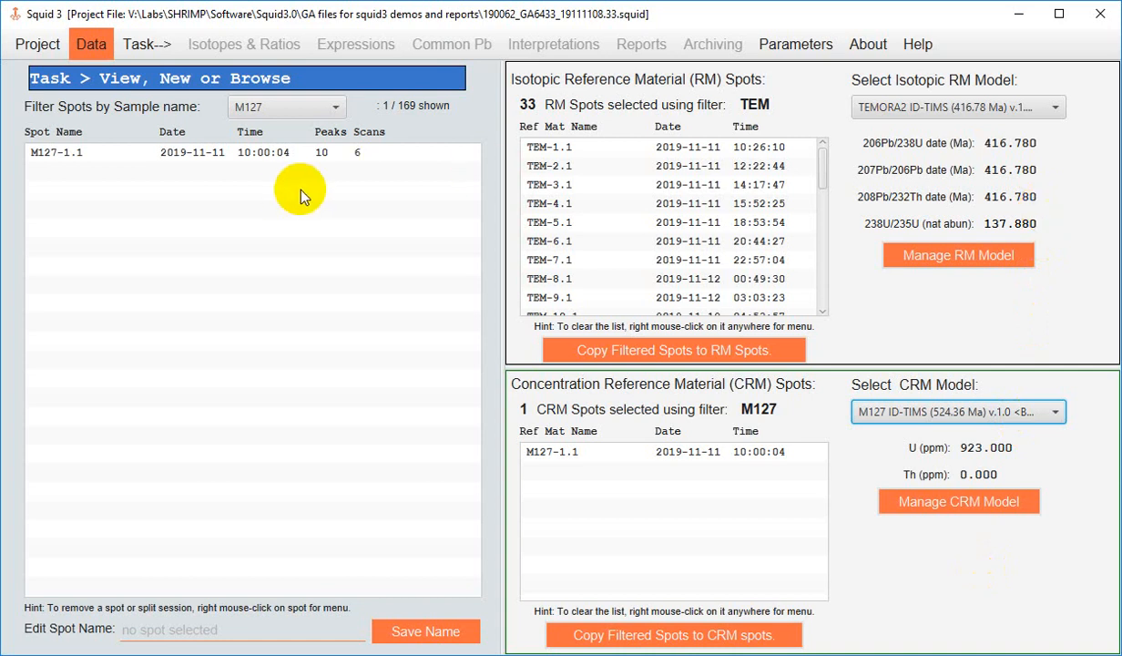
Step: Audit the raw data by examining the mass variation graphs for each species across the session
{"action": "left_click", "coordinate": [88, 48]}
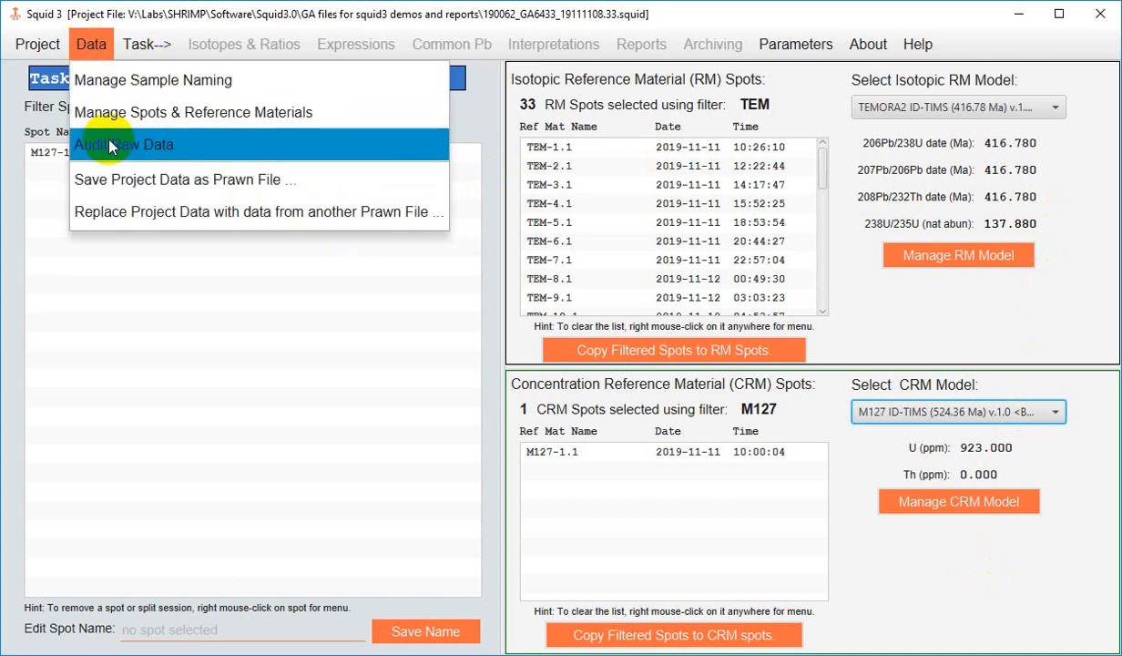
{"action": "left_click", "coordinate": [110, 148]}
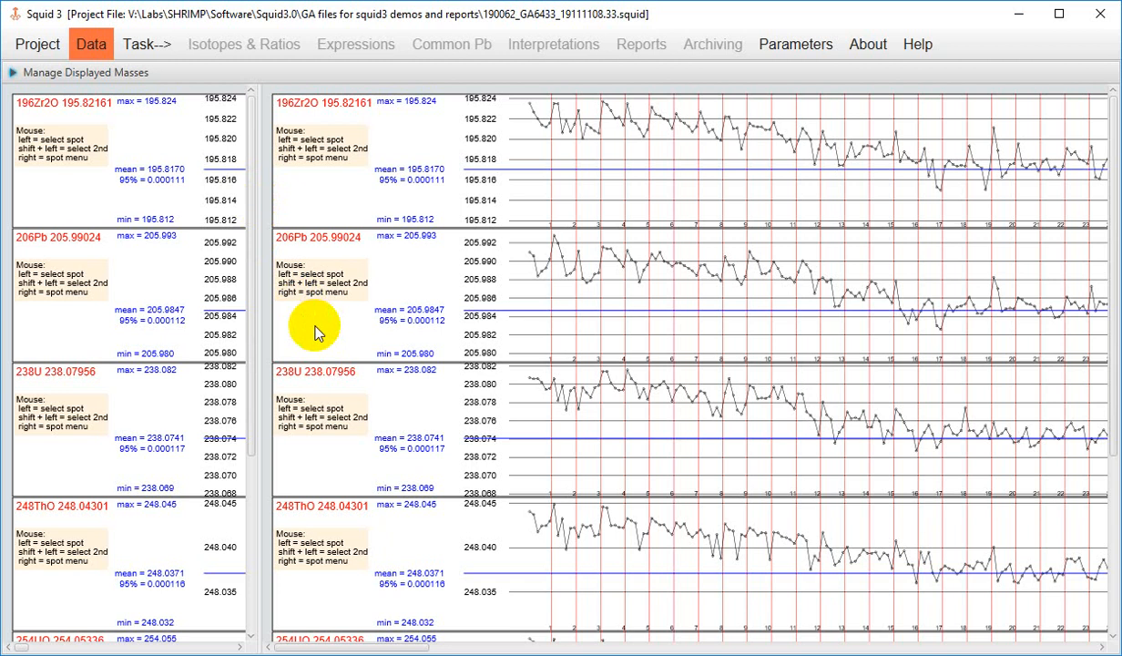
{"action": "scroll", "coordinate": [355, 383], "scroll_direction": "down", "scroll_amount": 2}
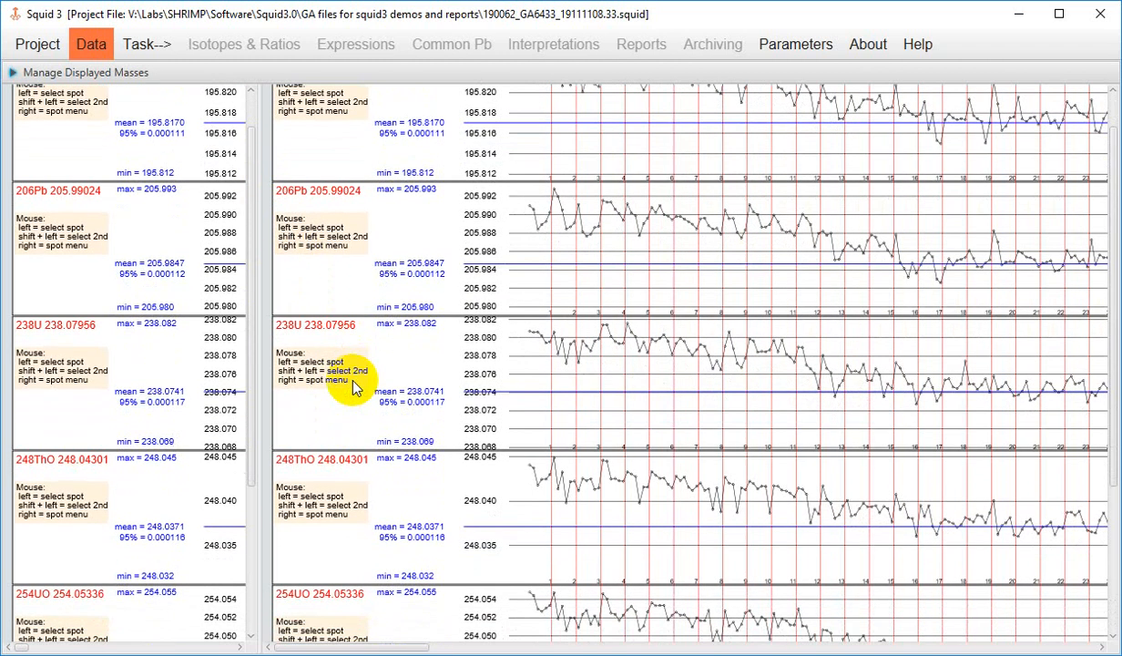
{"action": "scroll", "coordinate": [356, 387], "scroll_direction": "down", "scroll_amount": 1}
{"action": "scroll", "coordinate": [355, 387], "scroll_direction": "down", "scroll_amount": 5}
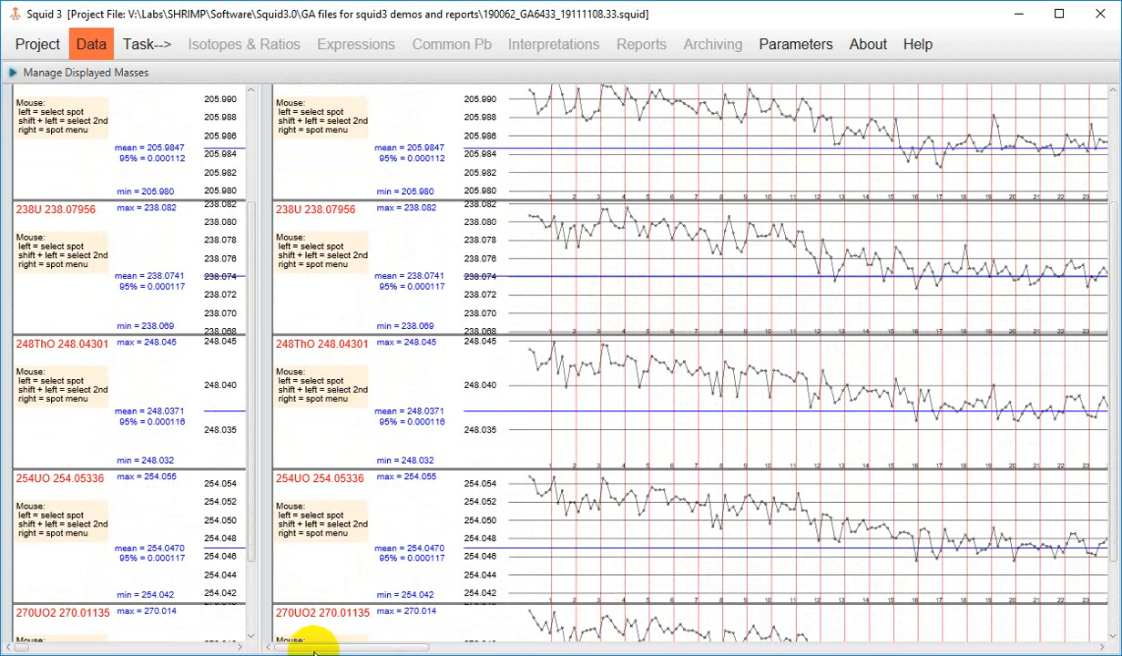
{"action": "left_click_drag", "start_coordinate": [312, 649], "coordinate": [380, 646]}
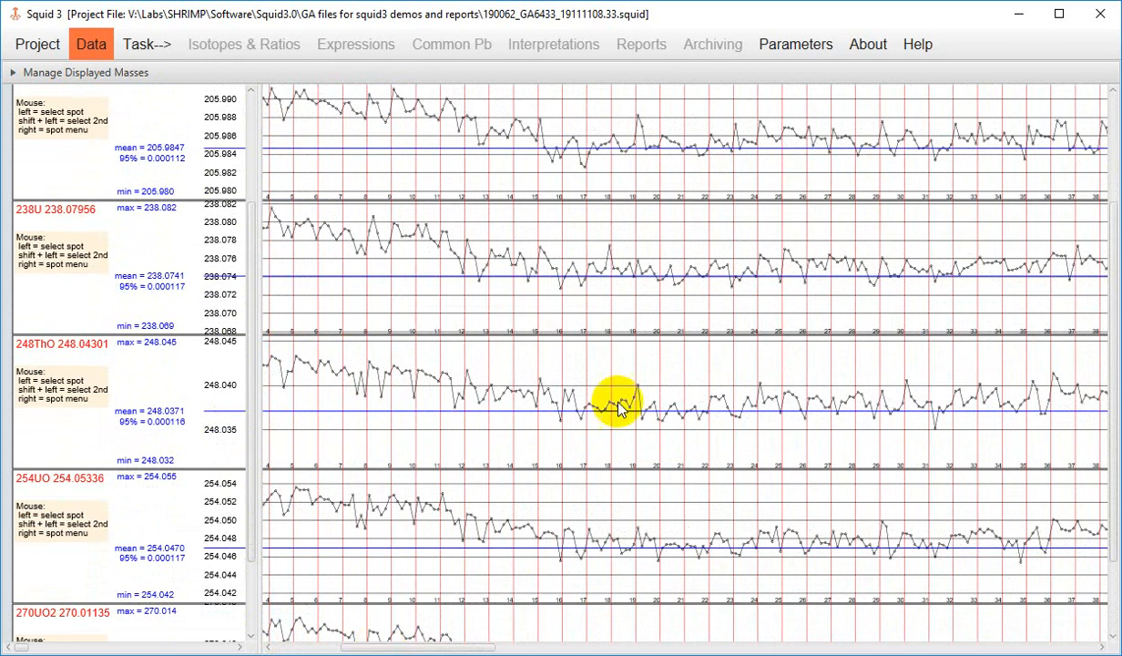
Step: Expand the displayed-mass settings and briefly show the spot labels on the mass graphs before hiding them
{"action": "left_click", "coordinate": [34, 74]}
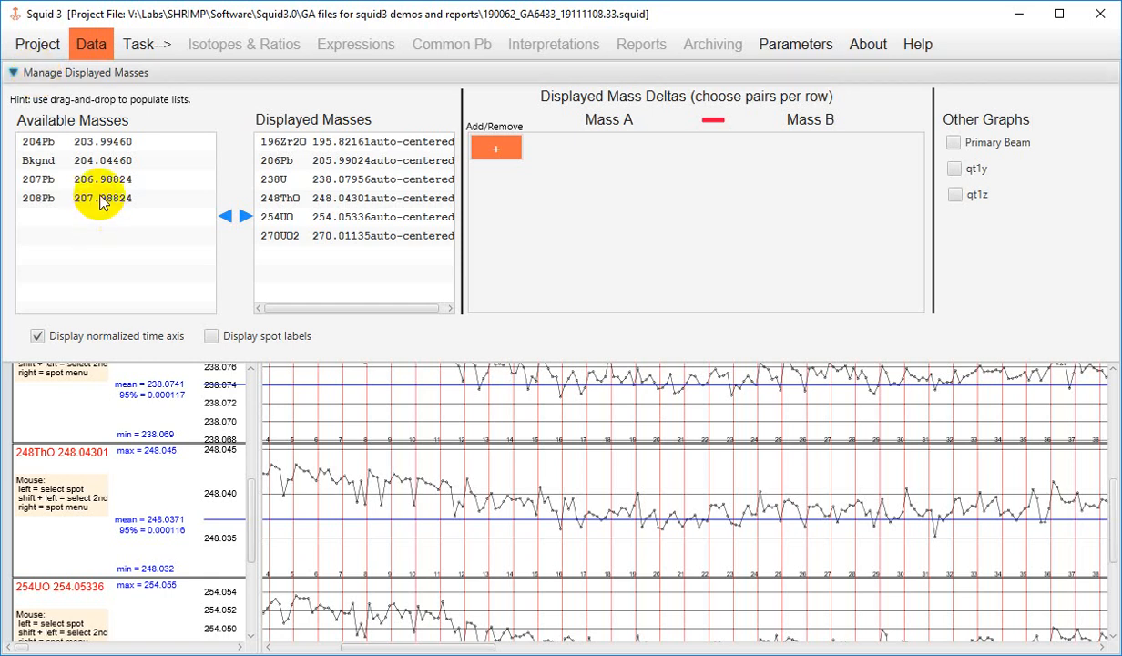
{"action": "left_click_drag", "start_coordinate": [101, 202], "coordinate": [68, 217]}
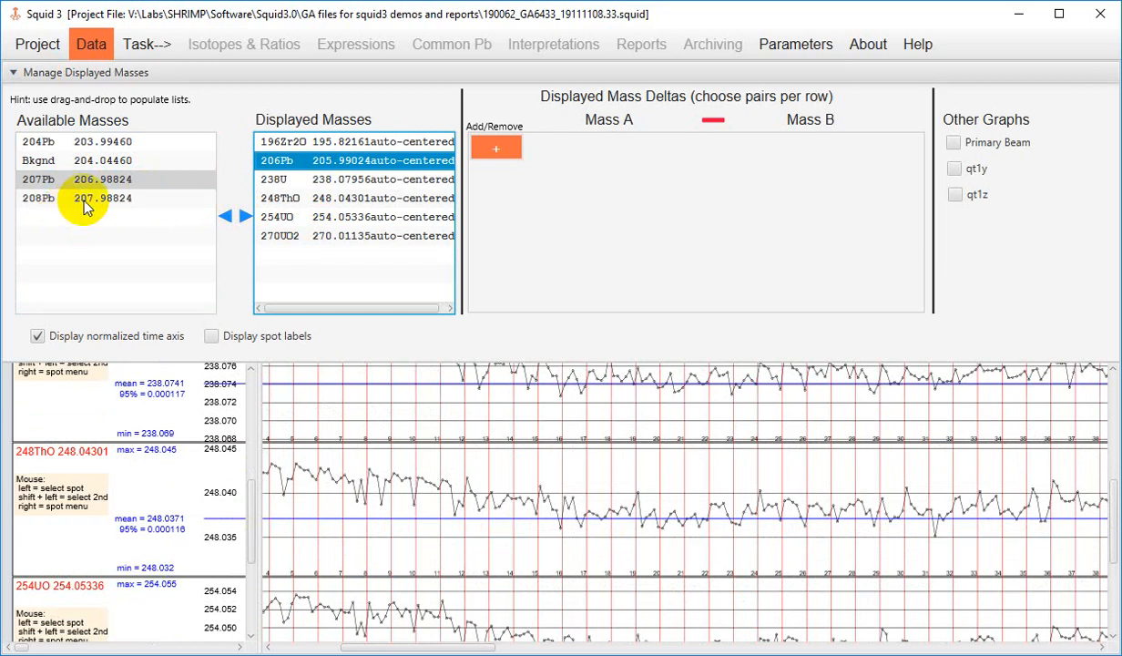
{"action": "left_click", "coordinate": [214, 336]}
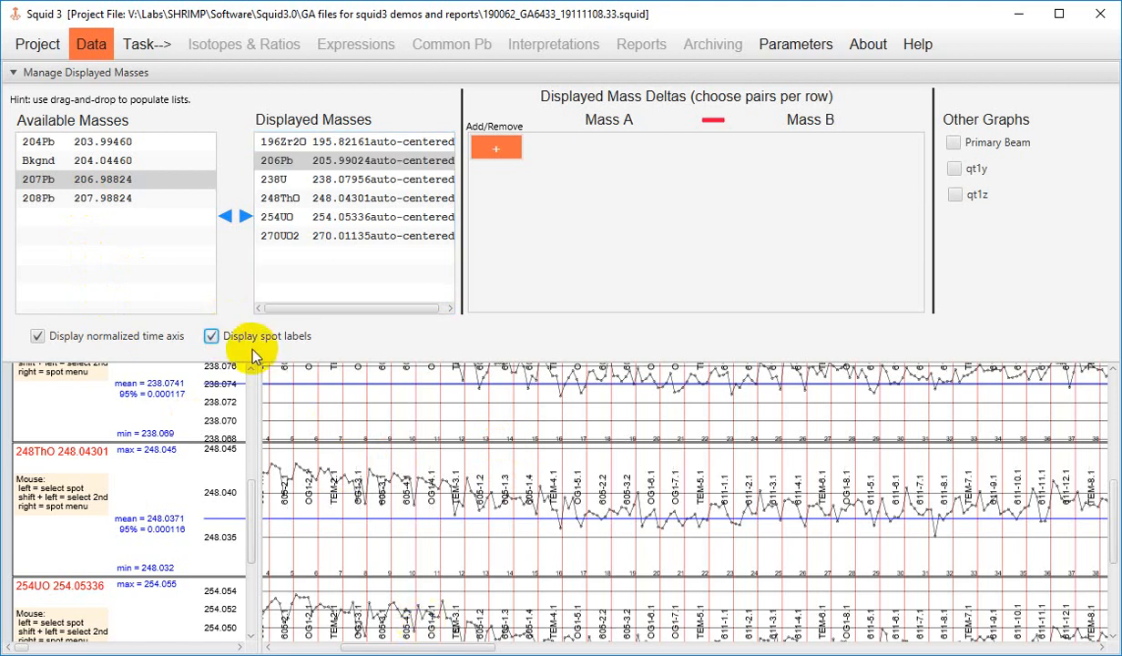
{"action": "left_click", "coordinate": [232, 336]}
Step: Turn off the normalized time axis and add the Primary Beam graph to inspect it across the session
{"action": "left_click", "coordinate": [119, 340]}
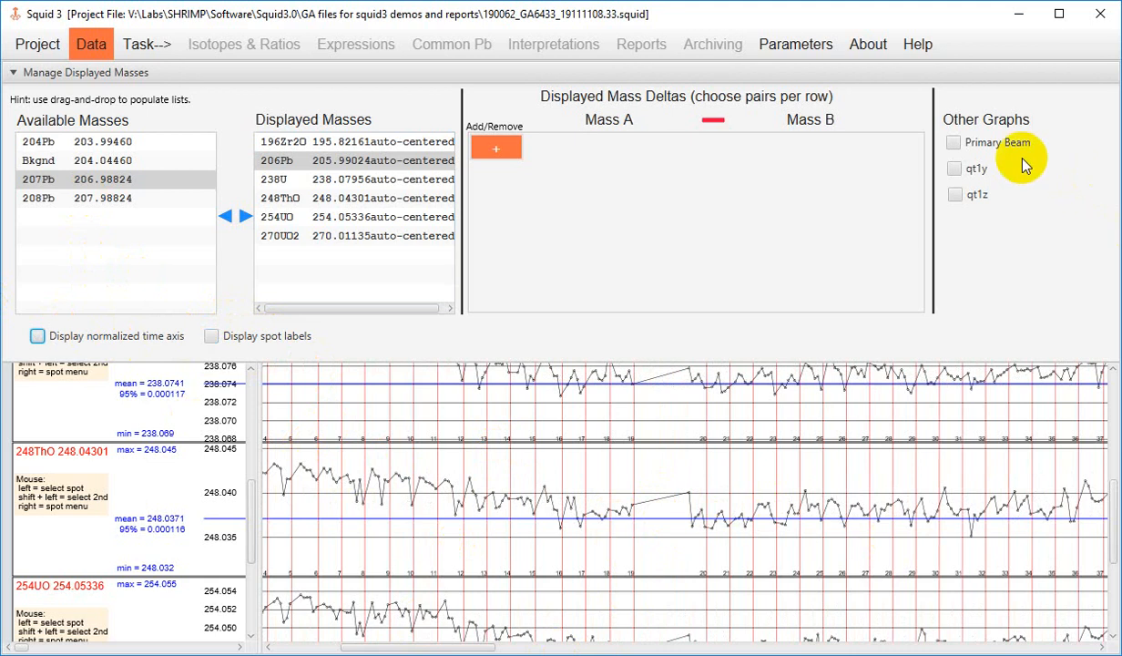
{"action": "left_click", "coordinate": [953, 142]}
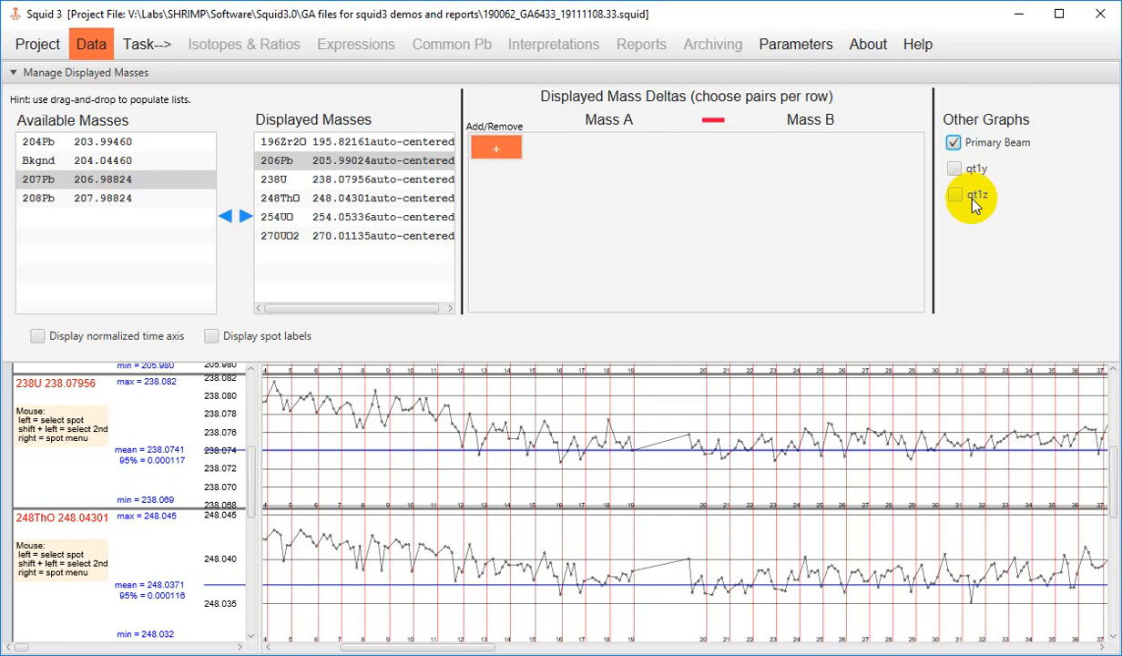
{"action": "left_click", "coordinate": [72, 71]}
{"action": "scroll", "coordinate": [1039, 519], "scroll_direction": "down", "scroll_amount": 3}
{"action": "scroll", "coordinate": [1040, 519], "scroll_direction": "down", "scroll_amount": 6}
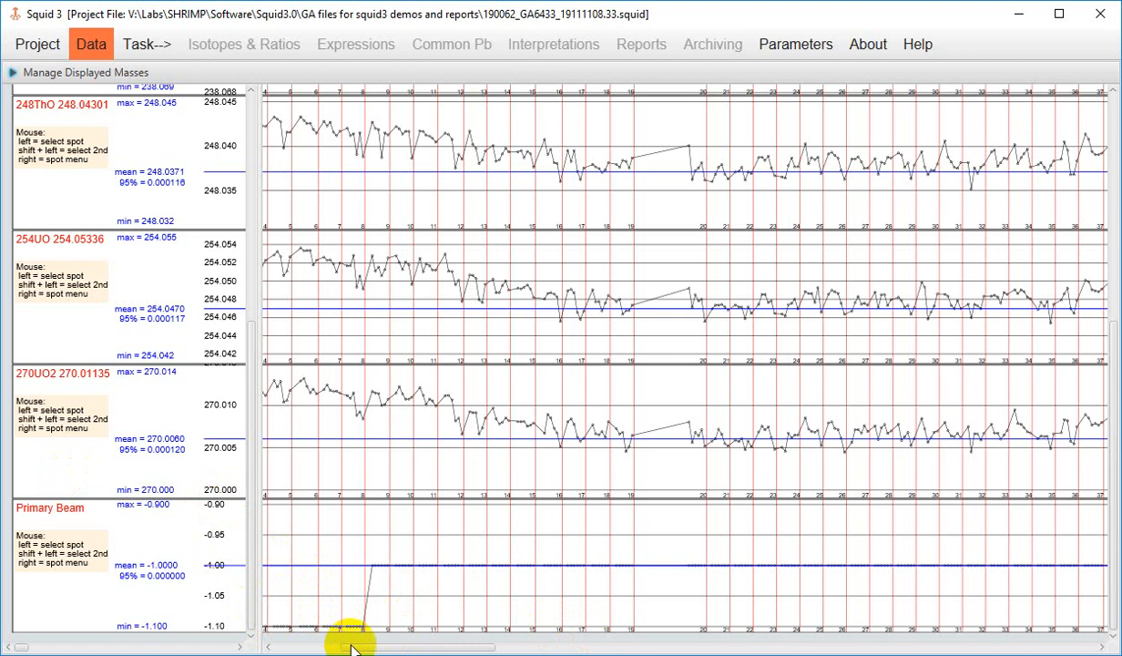
{"action": "left_click_drag", "start_coordinate": [378, 647], "coordinate": [775, 628]}
{"action": "left_click_drag", "start_coordinate": [612, 633], "coordinate": [306, 616]}
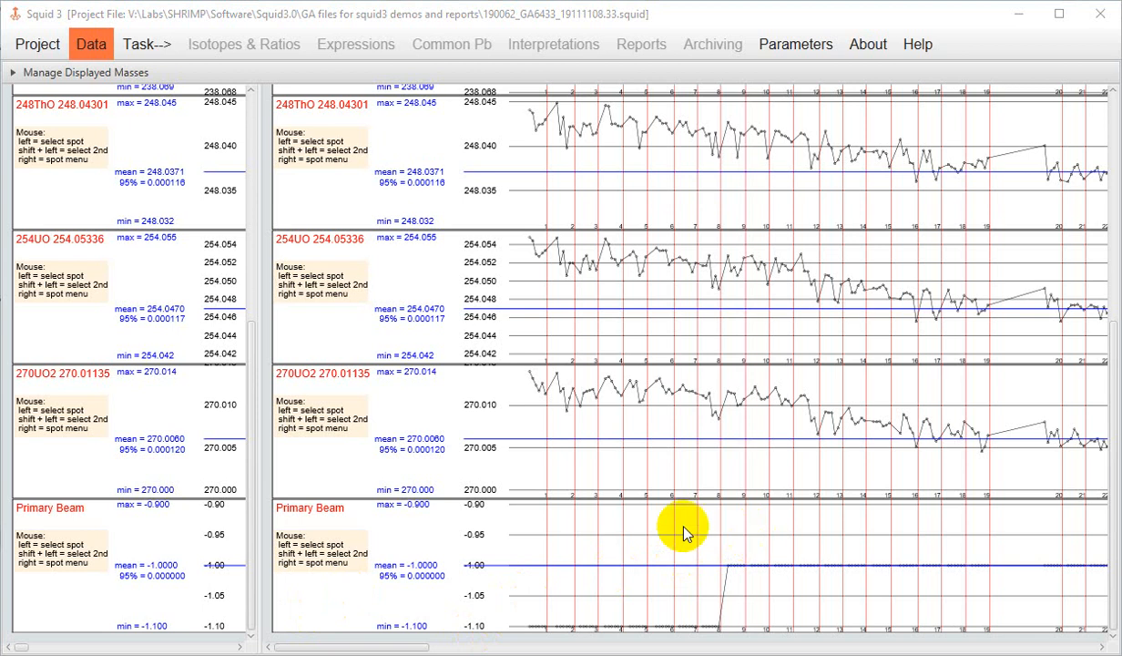
Step: View the available actions for spot 605-3.2, and select the range of spots from 605-2.1 through TEM-3.1
{"action": "left_click", "coordinate": [1017, 525]}
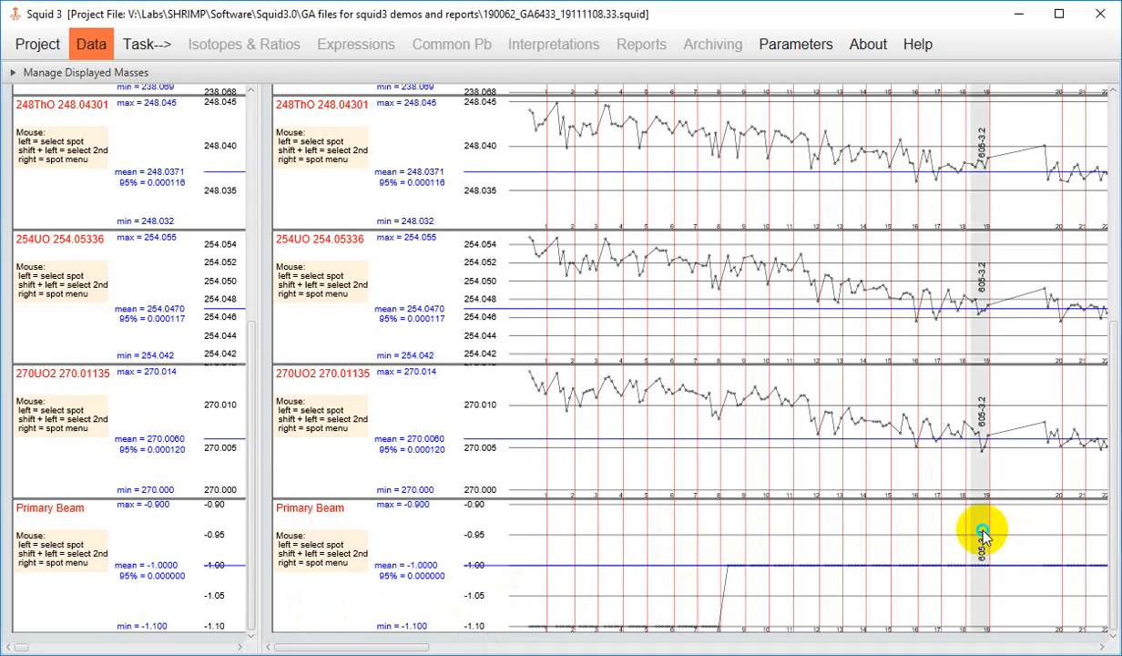
{"action": "right_click", "coordinate": [985, 534]}
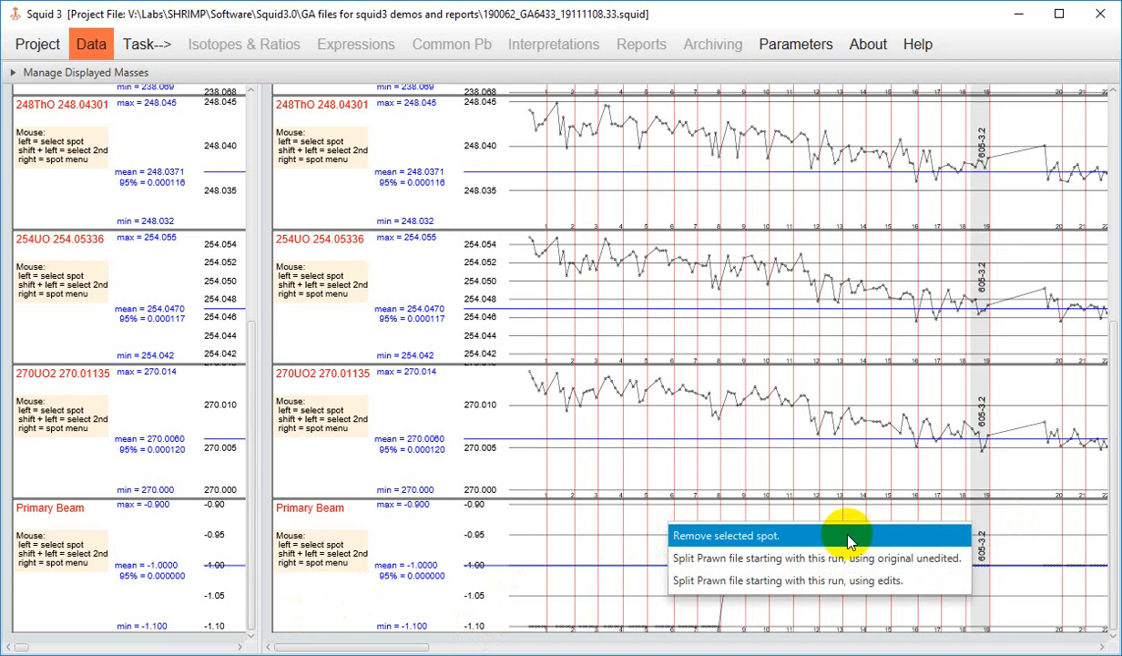
{"action": "left_click", "coordinate": [641, 533]}
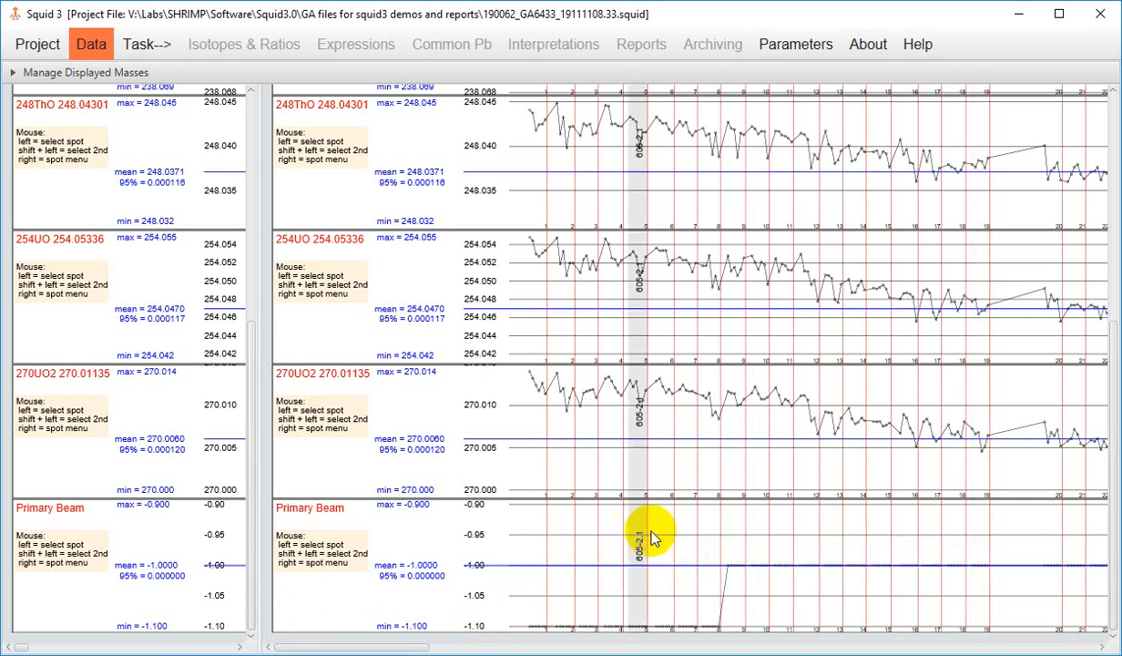
{"action": "left_click", "coordinate": [807, 539], "text": "shift"}
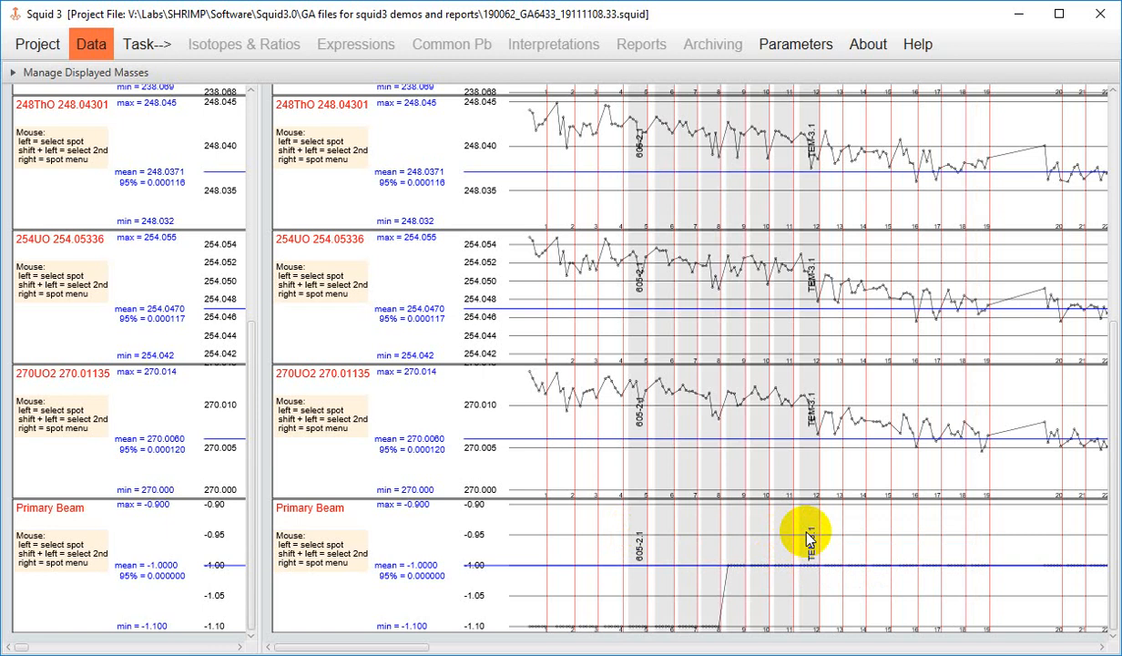
Step: Restore the normalized time axis on the graphs and collapse the displayed-mass settings
{"action": "left_click", "coordinate": [91, 72]}
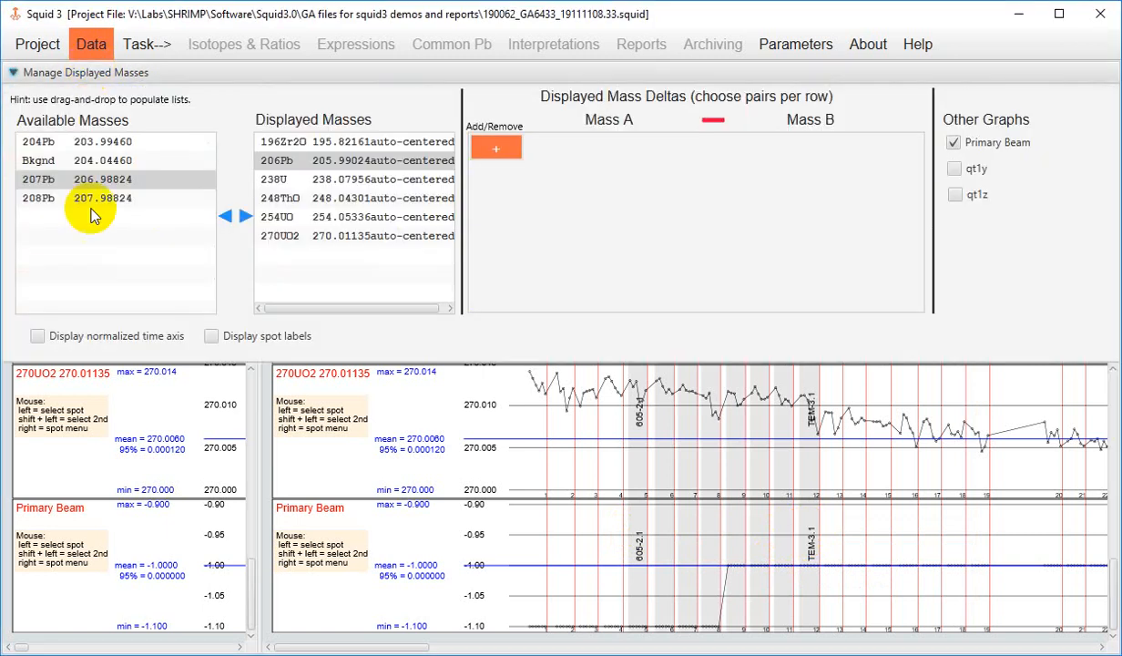
{"action": "left_click", "coordinate": [86, 339]}
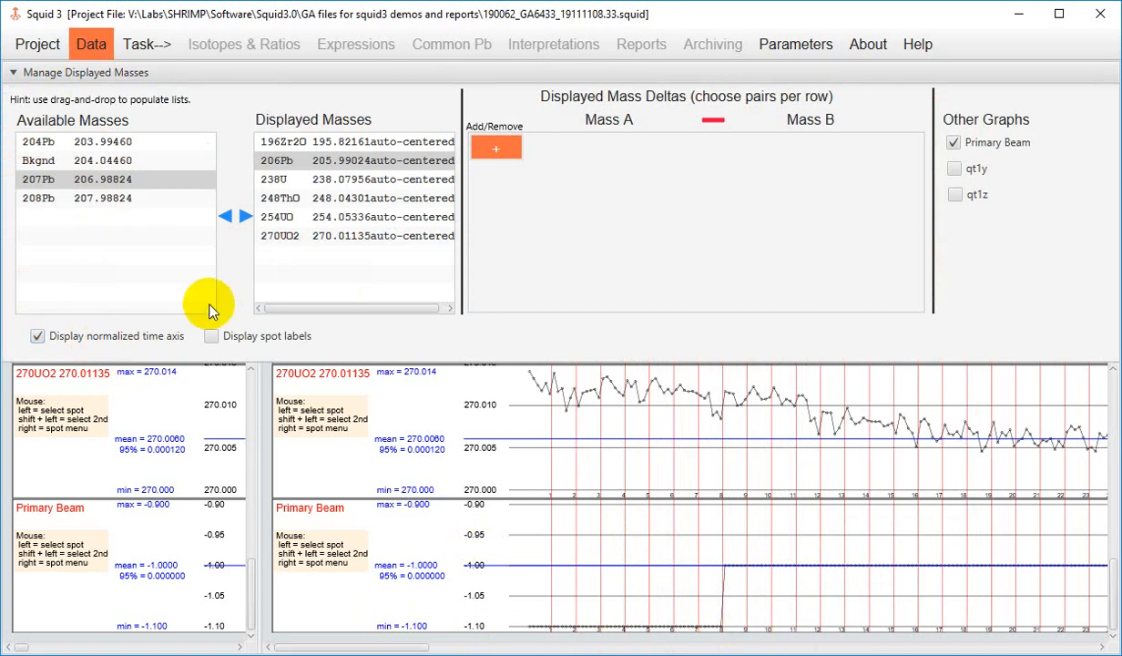
{"action": "left_click", "coordinate": [83, 72]}
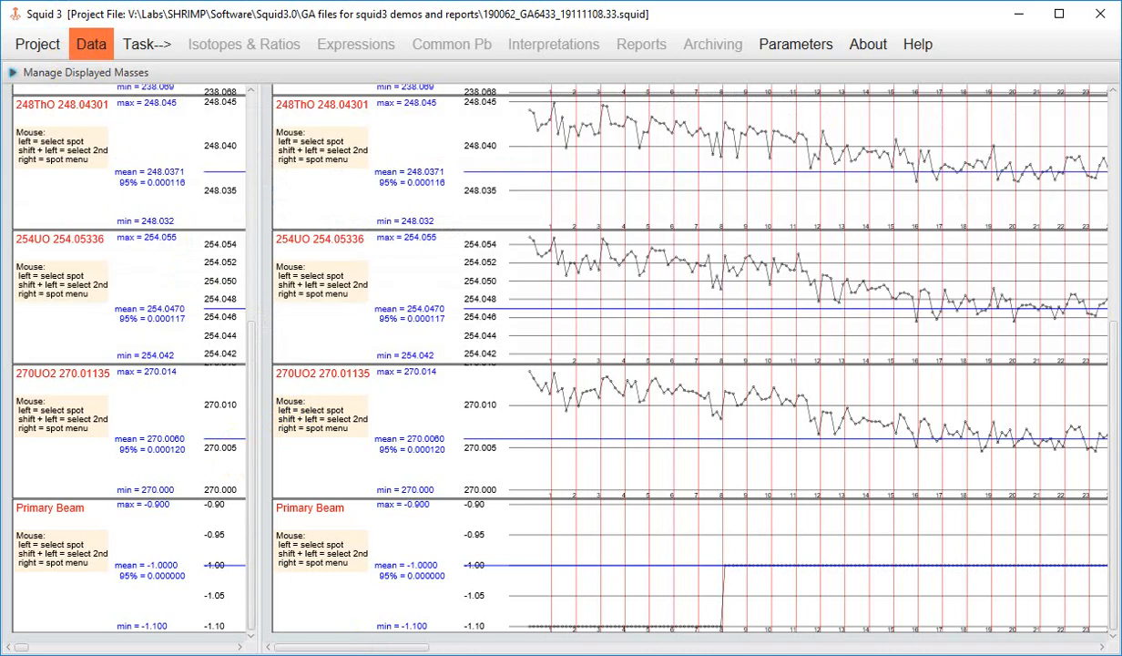
Step: Split the Prawn file starting with the run of spot 611-30.1, using the edits
{"action": "left_click_drag", "start_coordinate": [401, 643], "coordinate": [655, 637]}
{"action": "left_click", "coordinate": [684, 563]}
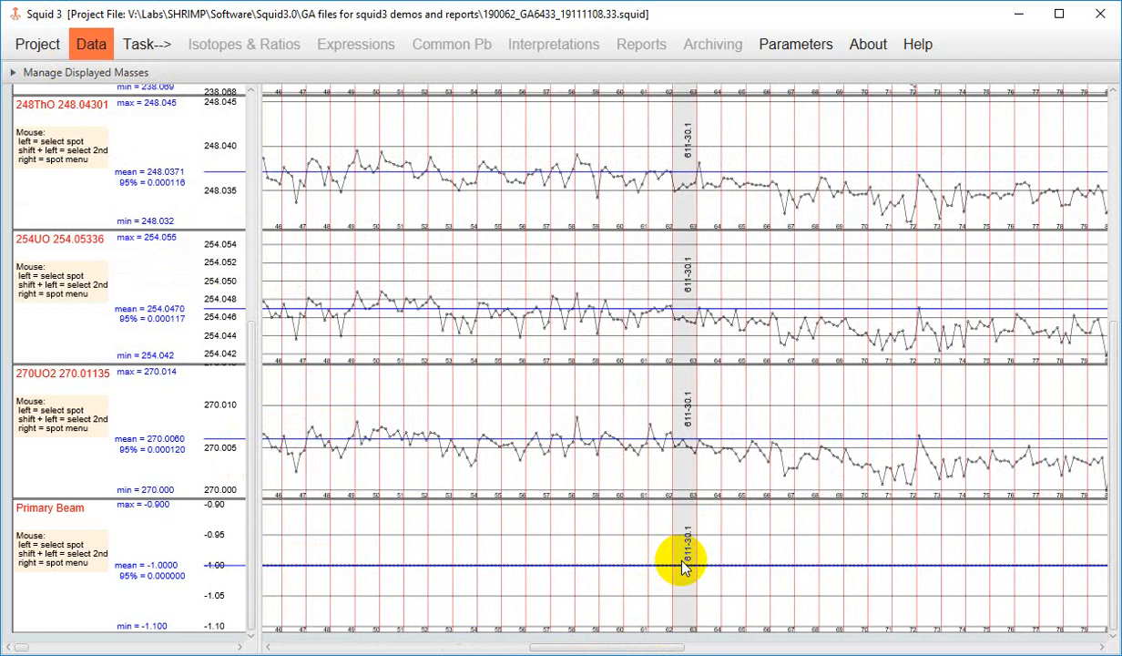
{"action": "right_click", "coordinate": [684, 565]}
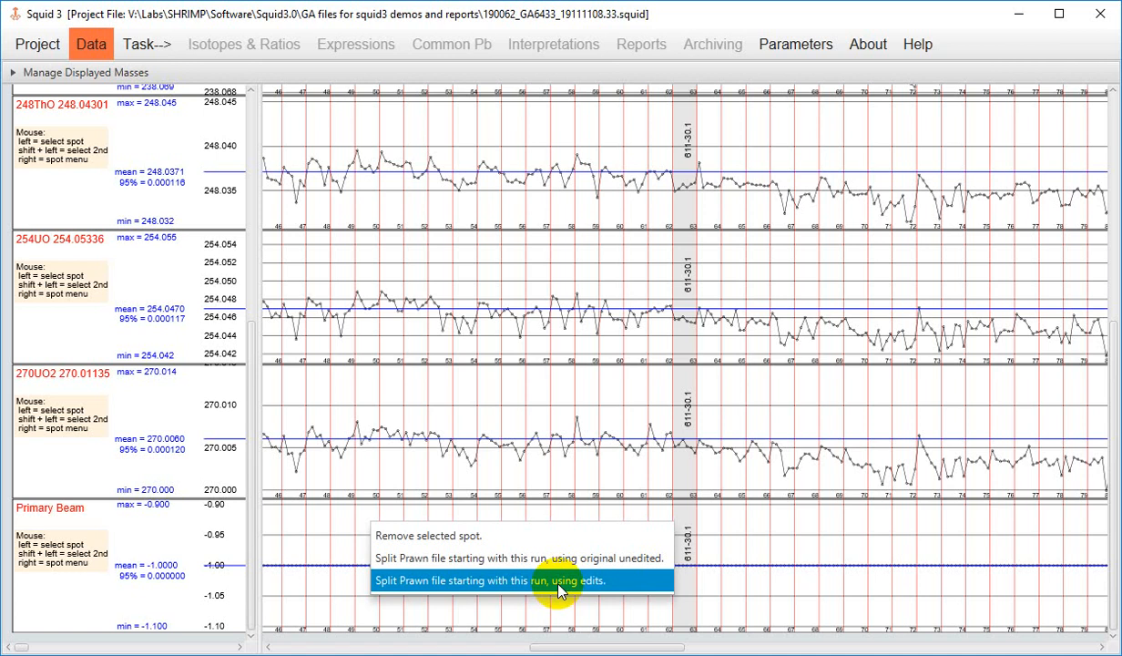
{"action": "left_click", "coordinate": [559, 585]}
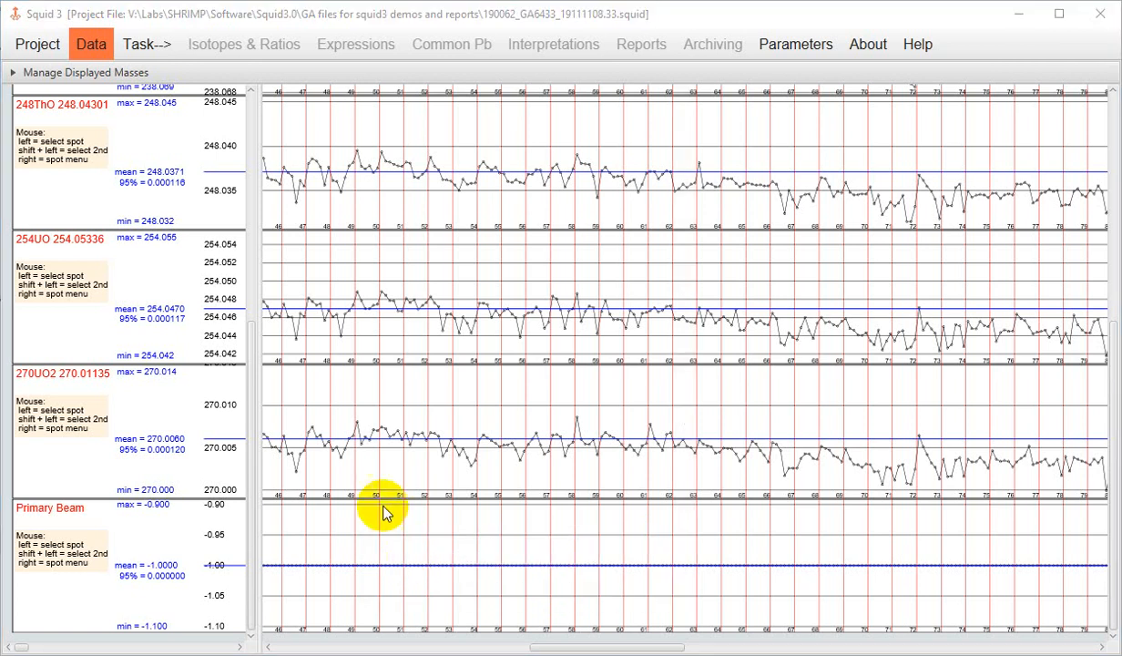
Step: Add a mass delta graph of 206Pb minus 196Zr2O and examine it against the Primary Beam graph across the session
{"action": "left_click", "coordinate": [75, 82]}
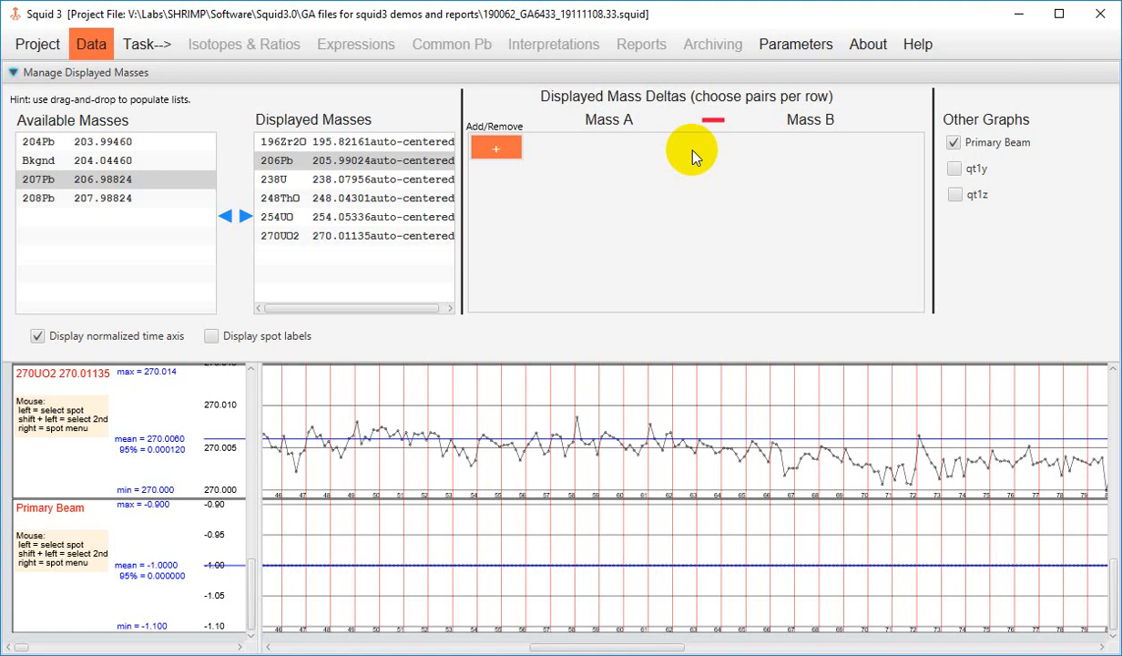
{"action": "left_click", "coordinate": [495, 148]}
{"action": "left_click", "coordinate": [608, 148]}
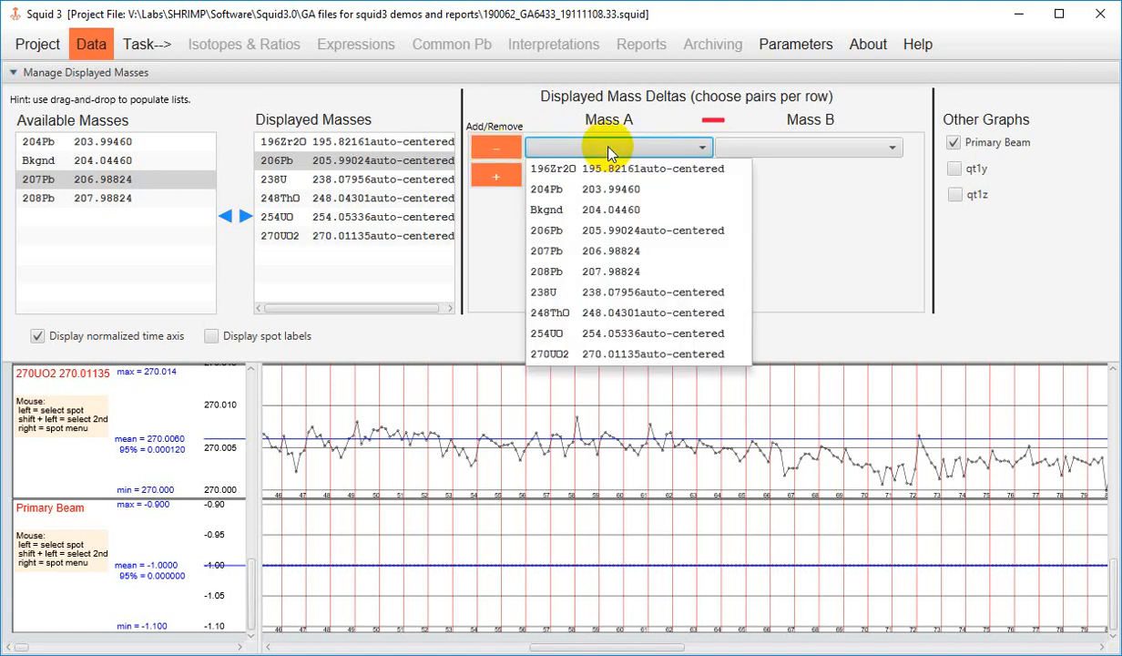
{"action": "left_click", "coordinate": [570, 236]}
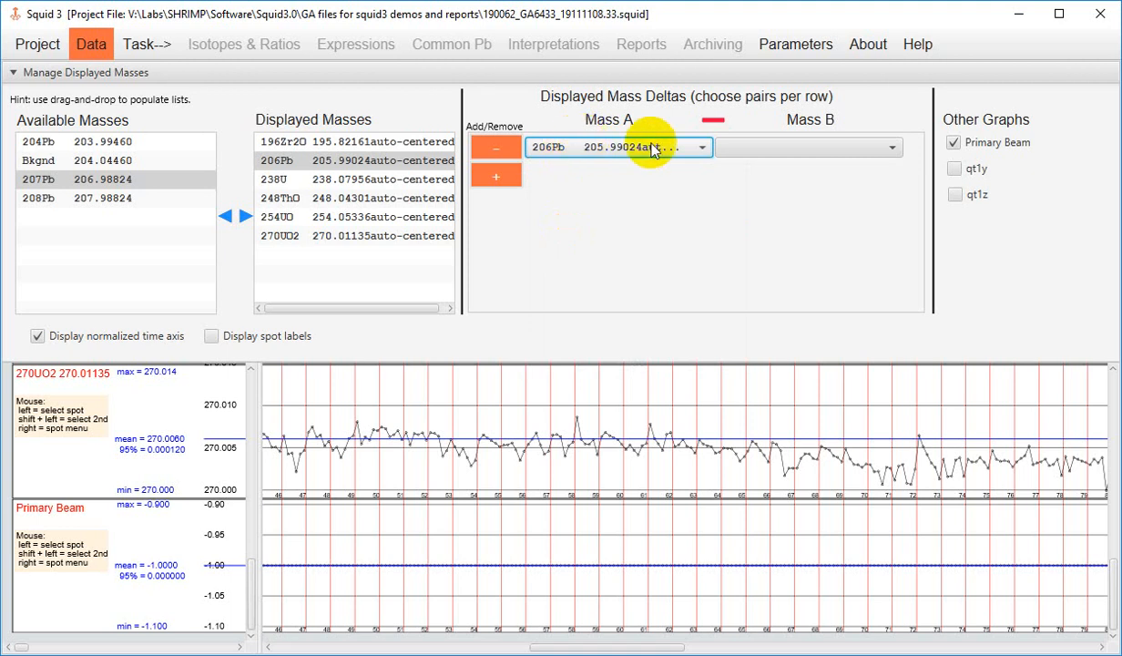
{"action": "left_click", "coordinate": [747, 147]}
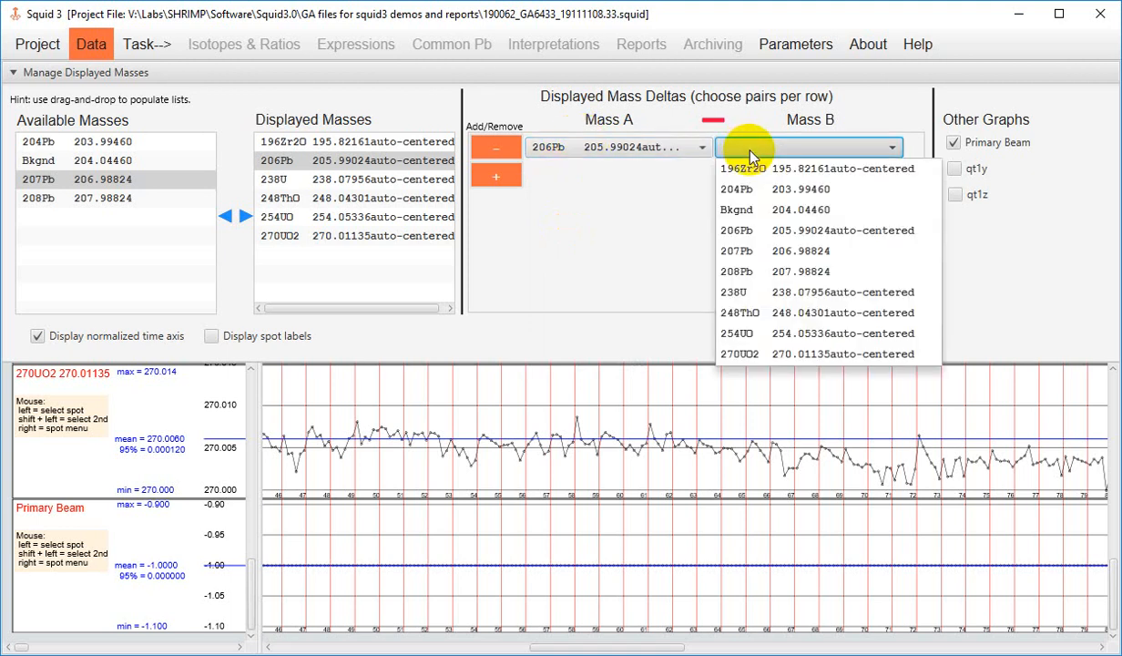
{"action": "left_click", "coordinate": [802, 171]}
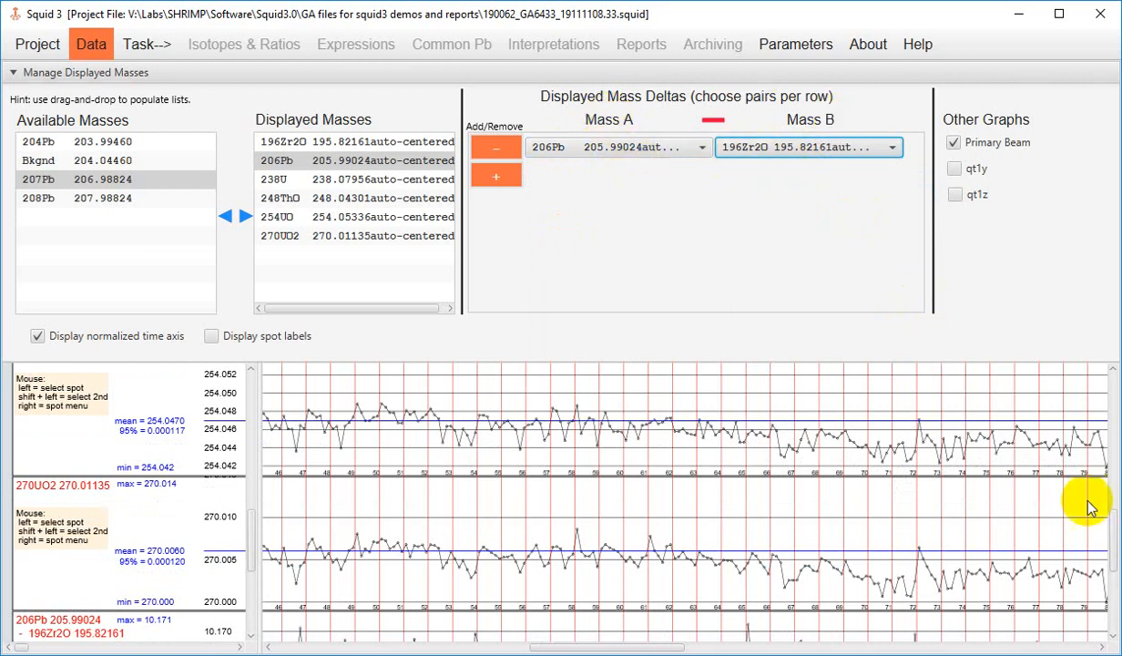
{"action": "scroll", "coordinate": [1093, 538], "scroll_direction": "down", "scroll_amount": 3}
{"action": "scroll", "coordinate": [1084, 555], "scroll_direction": "down", "scroll_amount": 2}
{"action": "scroll", "coordinate": [475, 545], "scroll_direction": "down", "scroll_amount": 1}
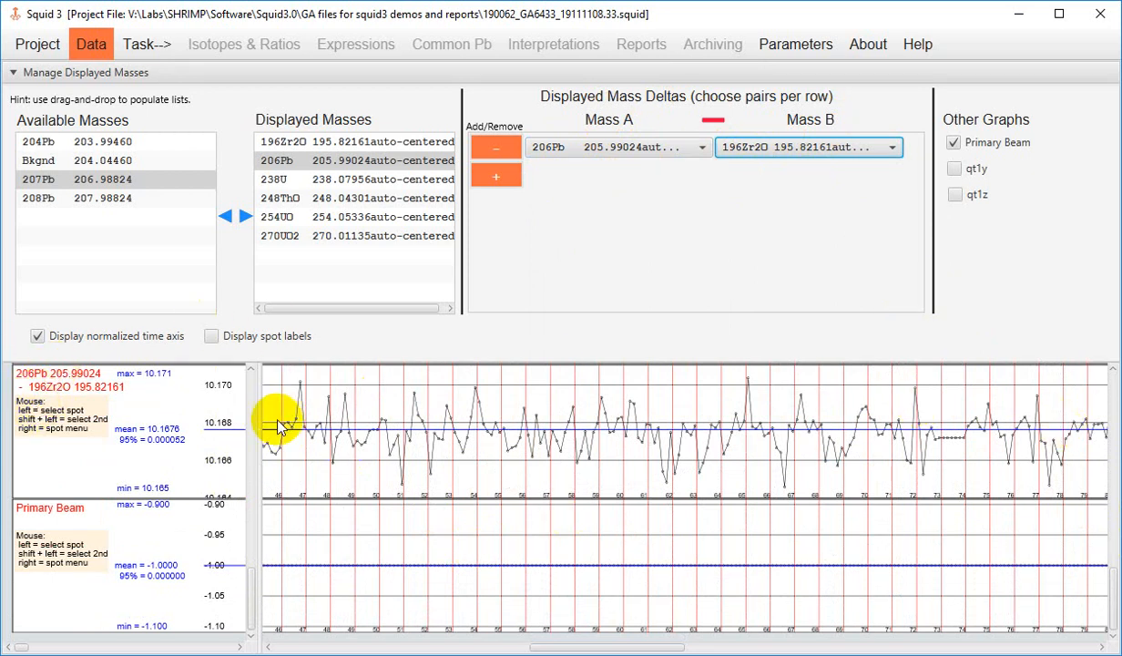
{"action": "left_click_drag", "start_coordinate": [611, 646], "coordinate": [648, 646]}
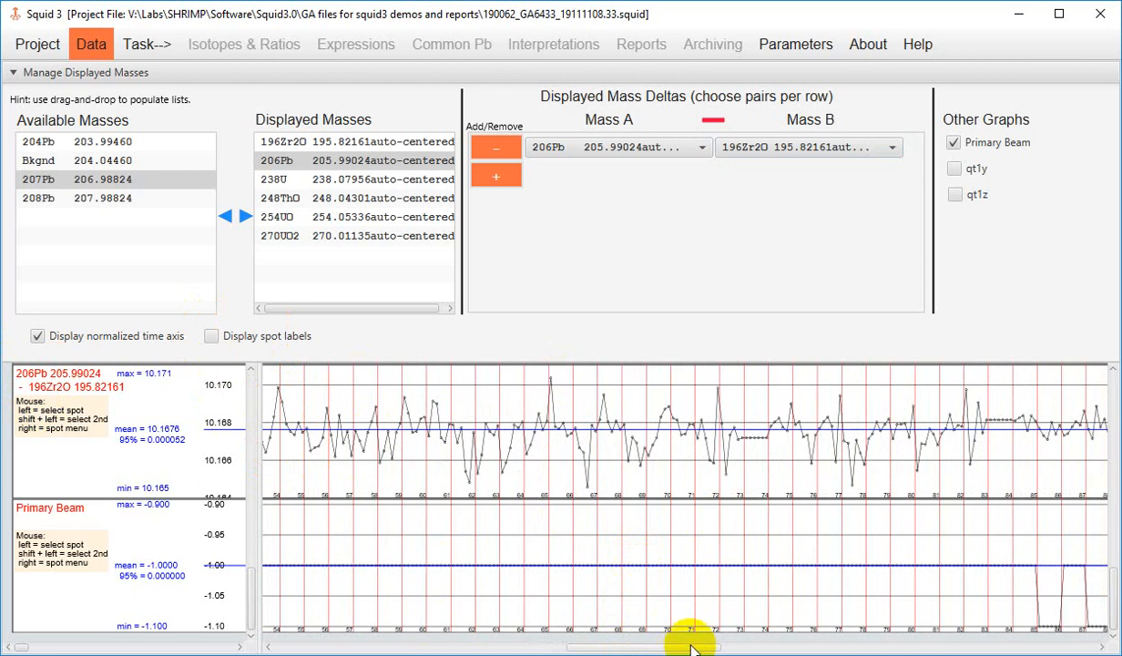
{"action": "left_click_drag", "start_coordinate": [690, 648], "coordinate": [784, 620]}
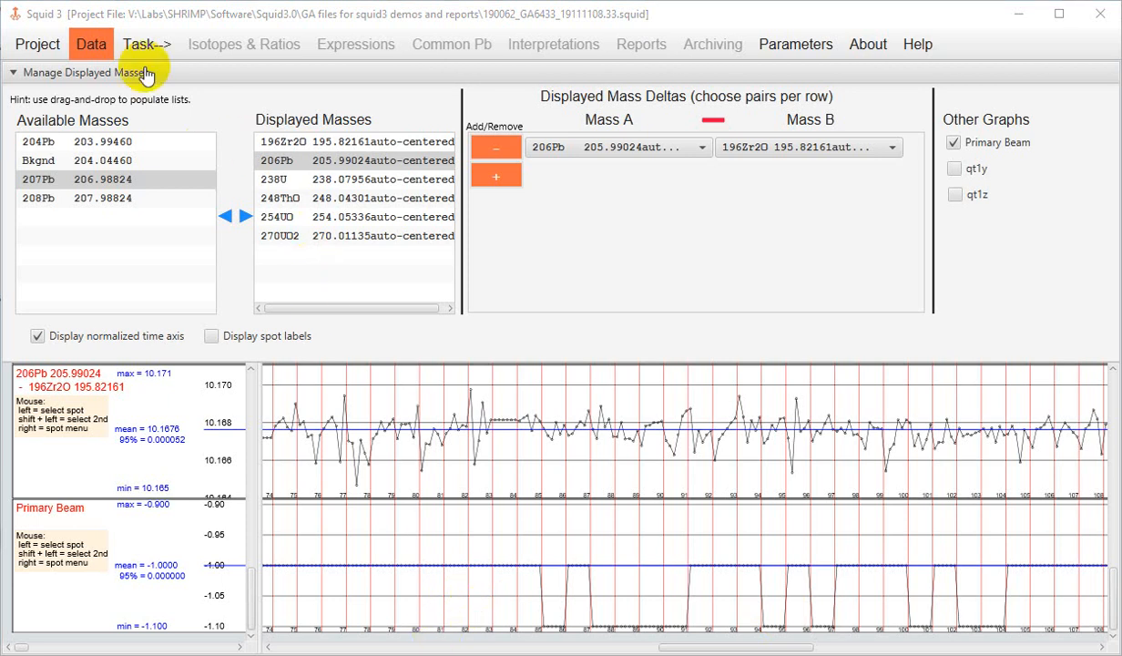
Step: Review the data management options and return to managing the spots and reference materials
{"action": "left_click", "coordinate": [89, 46]}
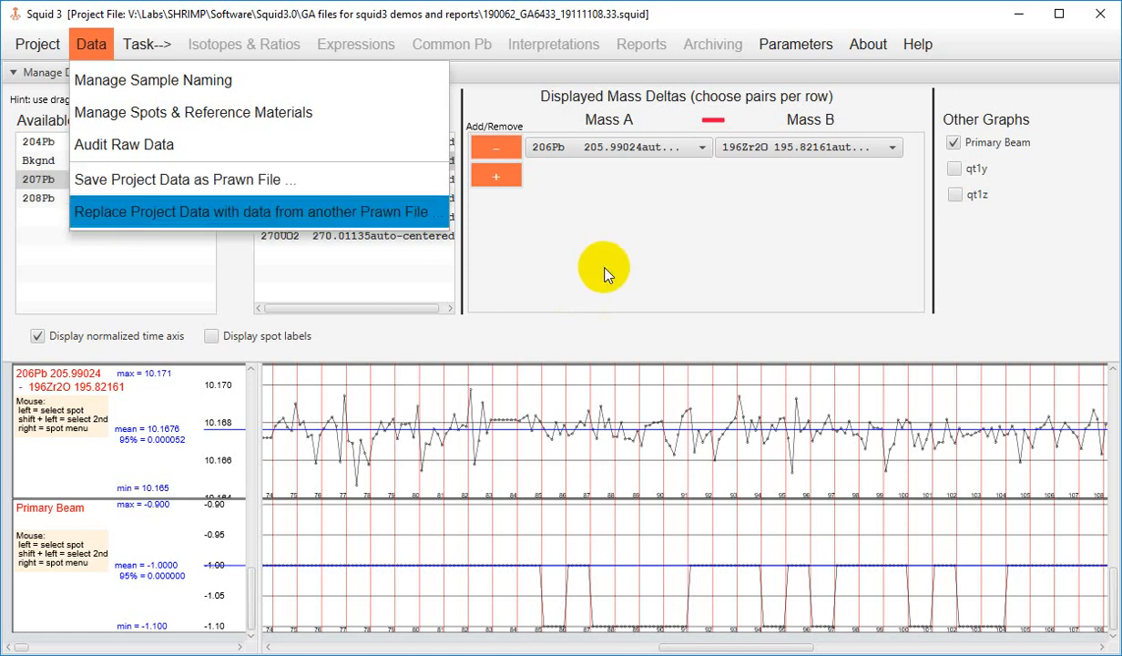
{"action": "left_click", "coordinate": [593, 353]}
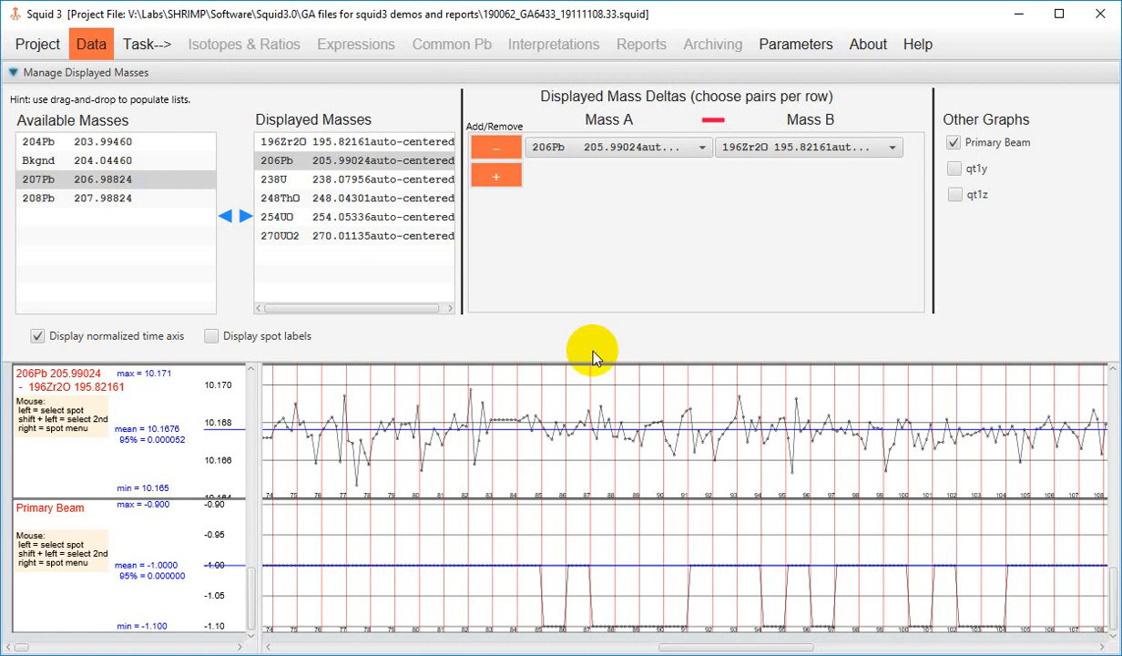
{"action": "left_click", "coordinate": [91, 43]}
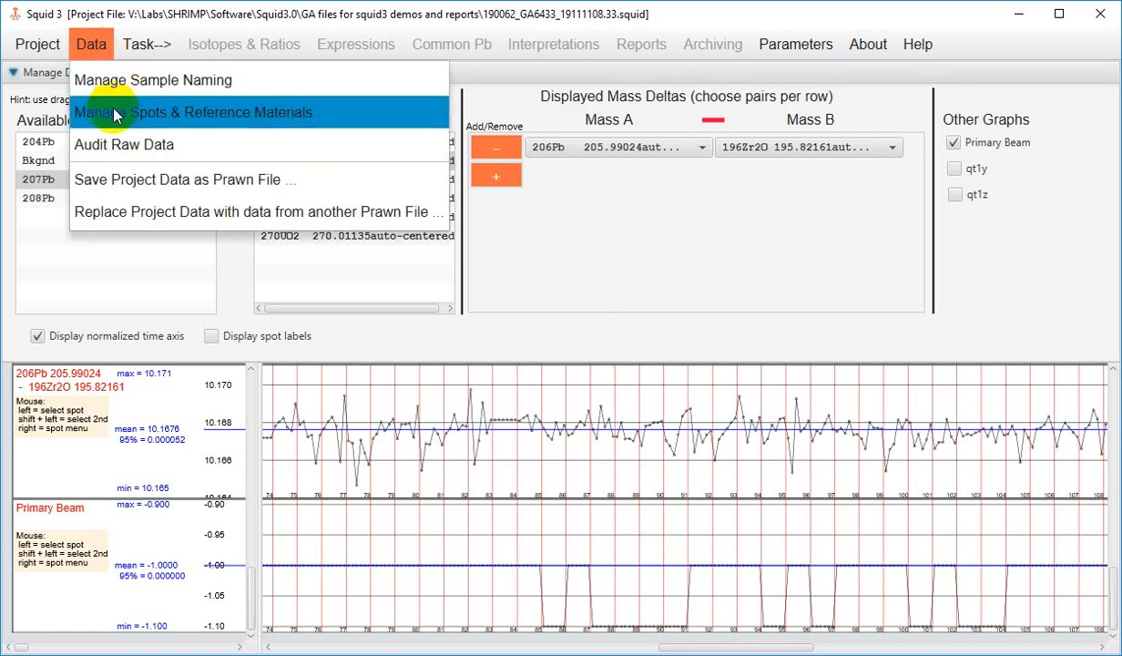
{"action": "left_click", "coordinate": [114, 113]}
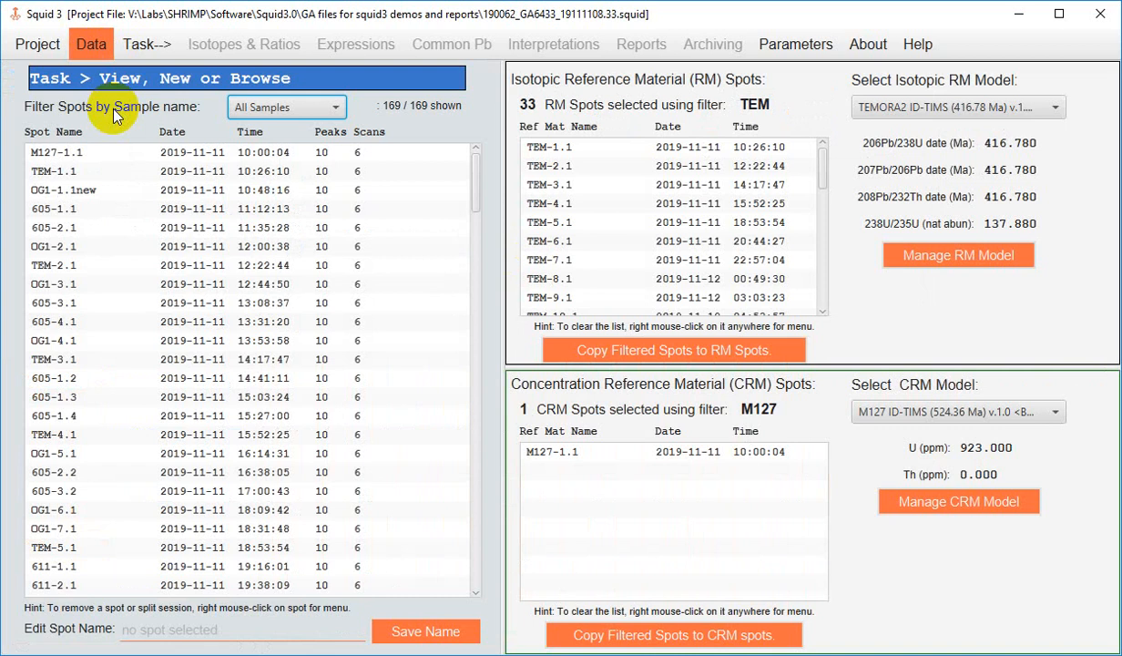